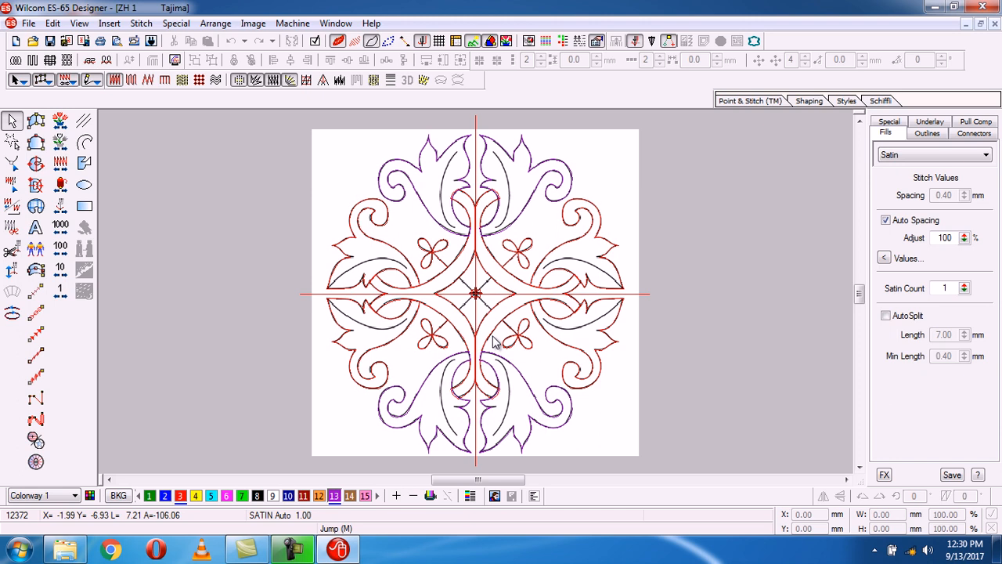
Hide the stitches and outlines to examine the background line drawing, and show the stitches again
left_click(337, 42)
left_click(371, 41)
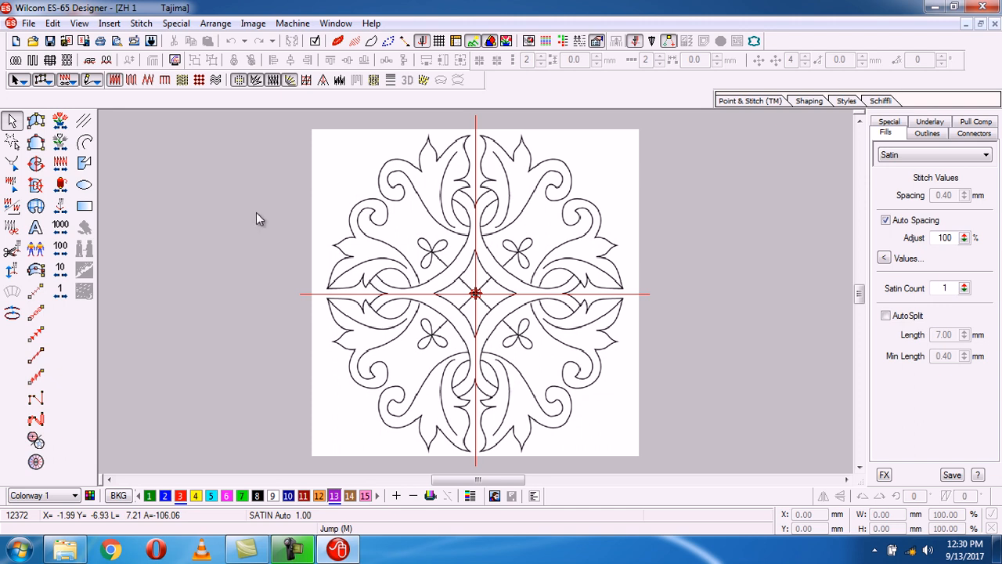
left_click(52, 24)
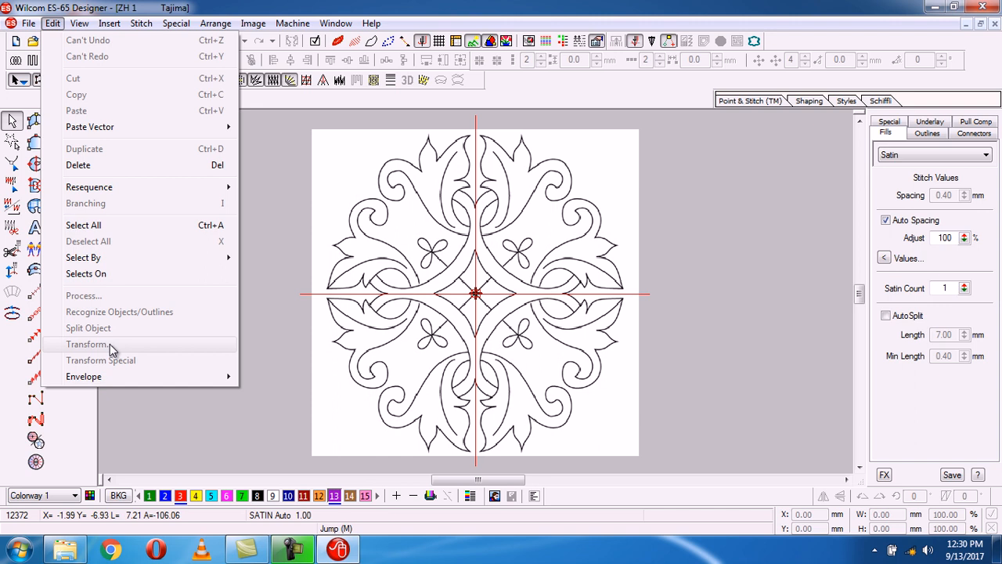
left_click(436, 354)
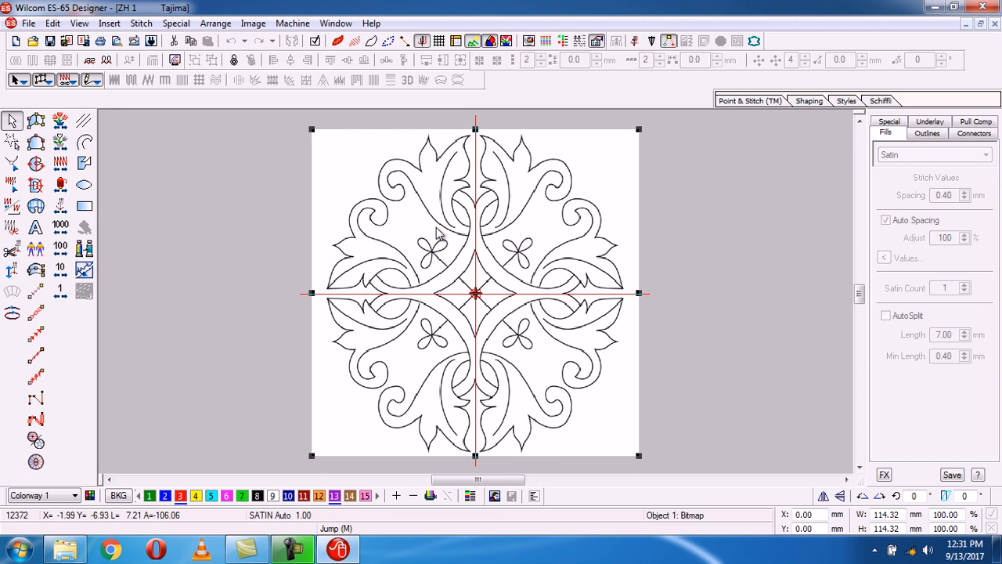
key("Escape")
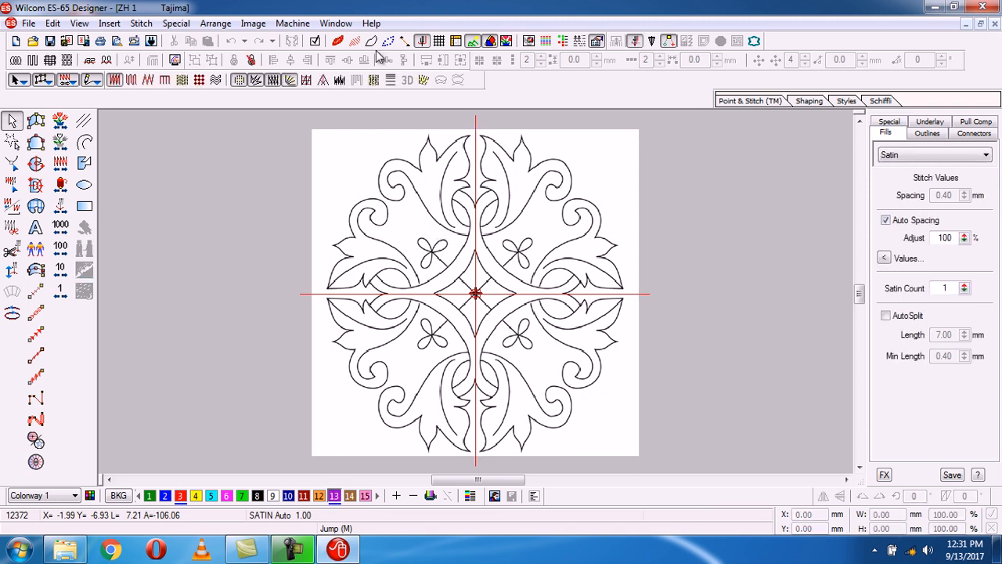
left_click(338, 43)
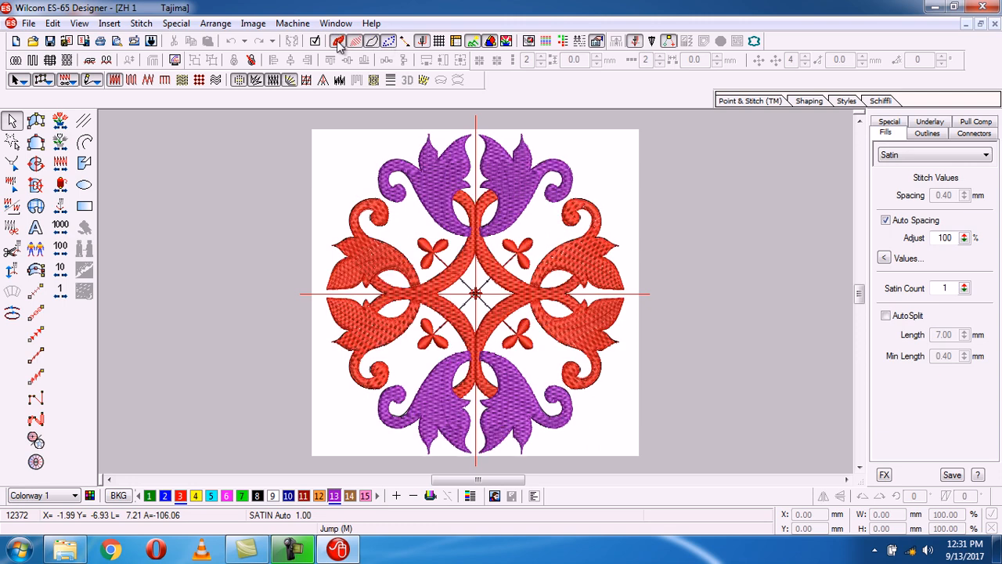
Delete the upper-left, upper-right and lower-right quadrants of the embroidery, keeping only the lower-left one
left_click(374, 260)
key("Delete")
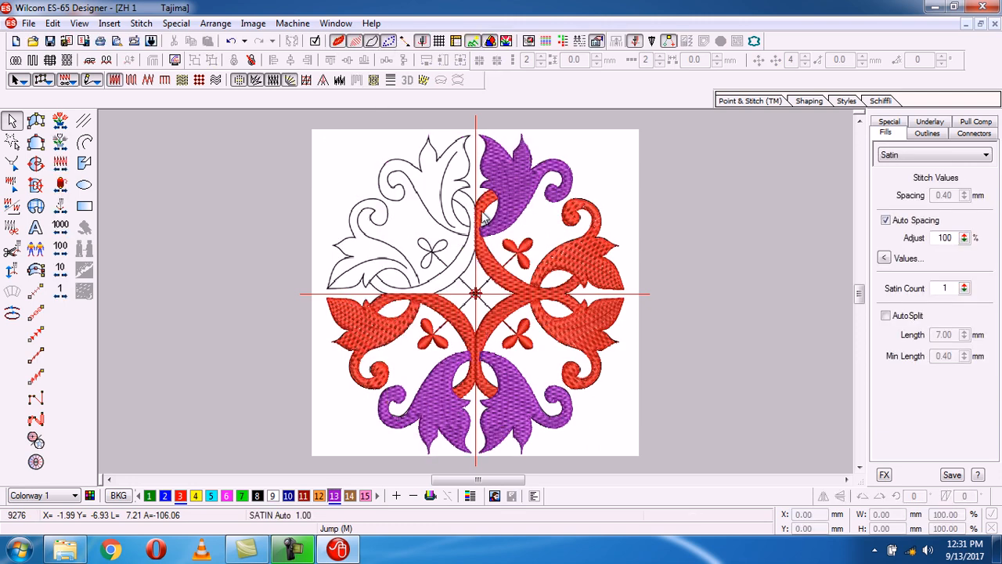
left_click(505, 211)
key("Delete")
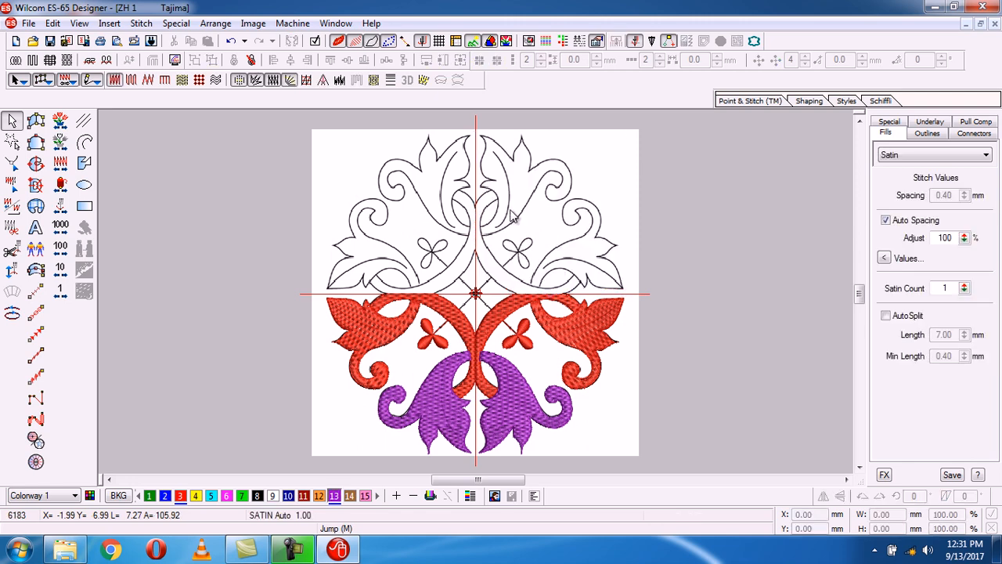
left_click(580, 328)
key("Delete")
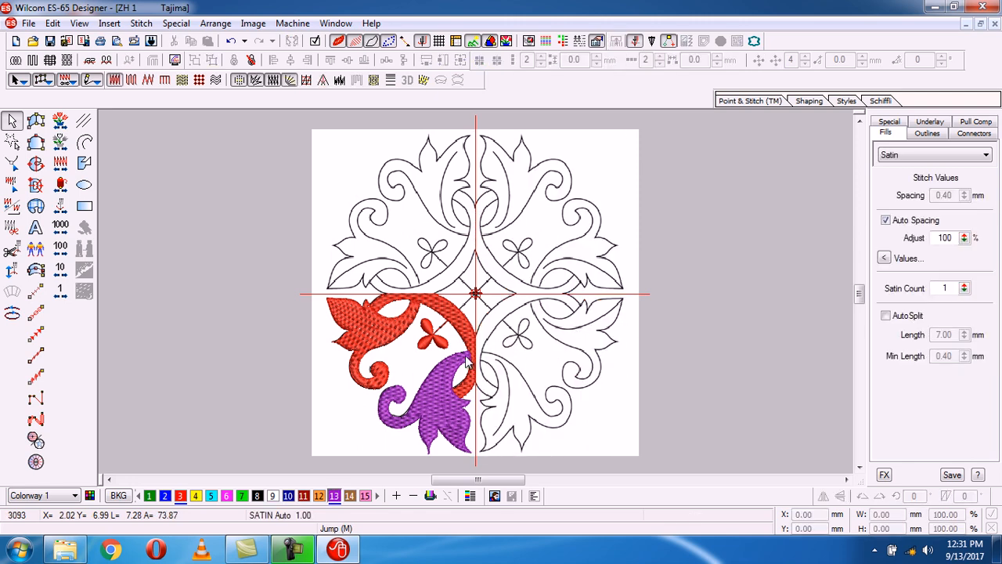
Examine the remaining lower-left quadrant up close as outlines and as stitches, especially its edges along the centre lines
left_click(404, 372)
key("Delete")
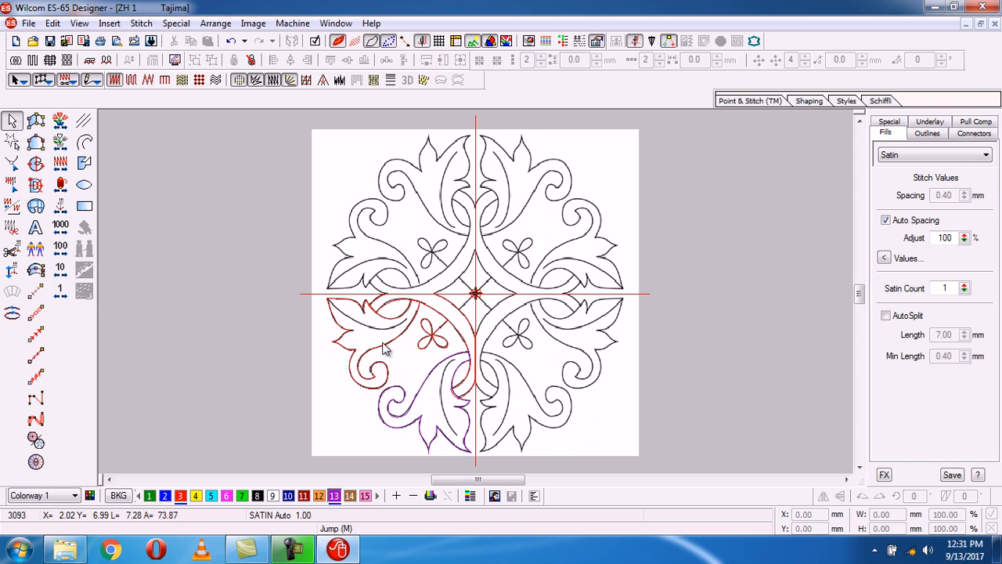
key("b")
left_click_drag(319, 295, 491, 378)
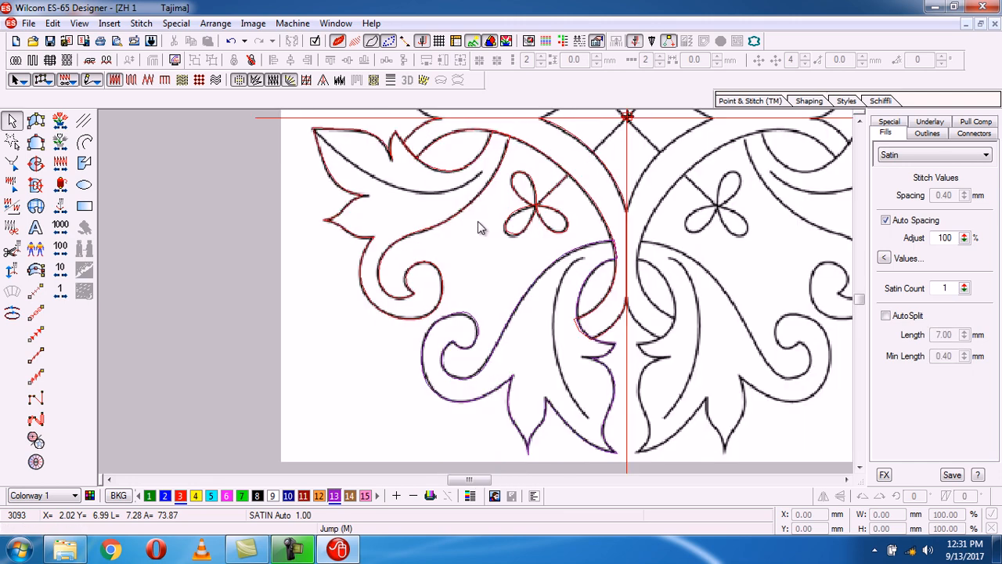
key("t")
key("0")
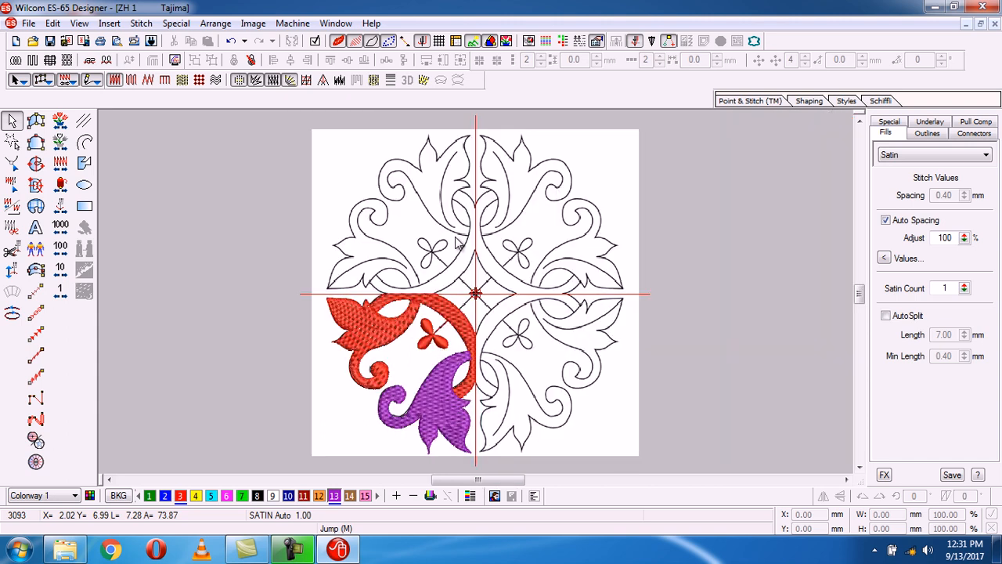
key("t")
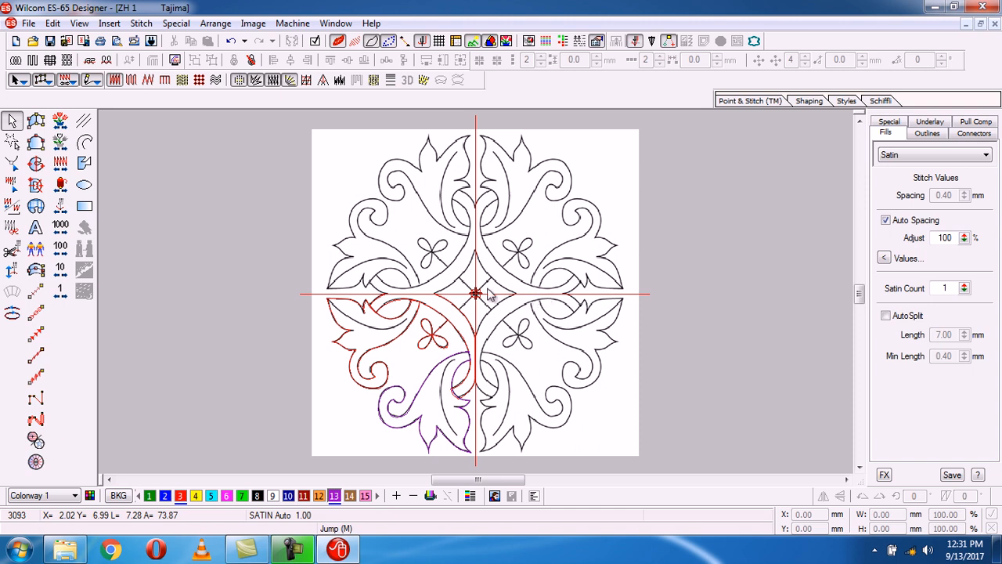
key("b")
left_click(350, 276)
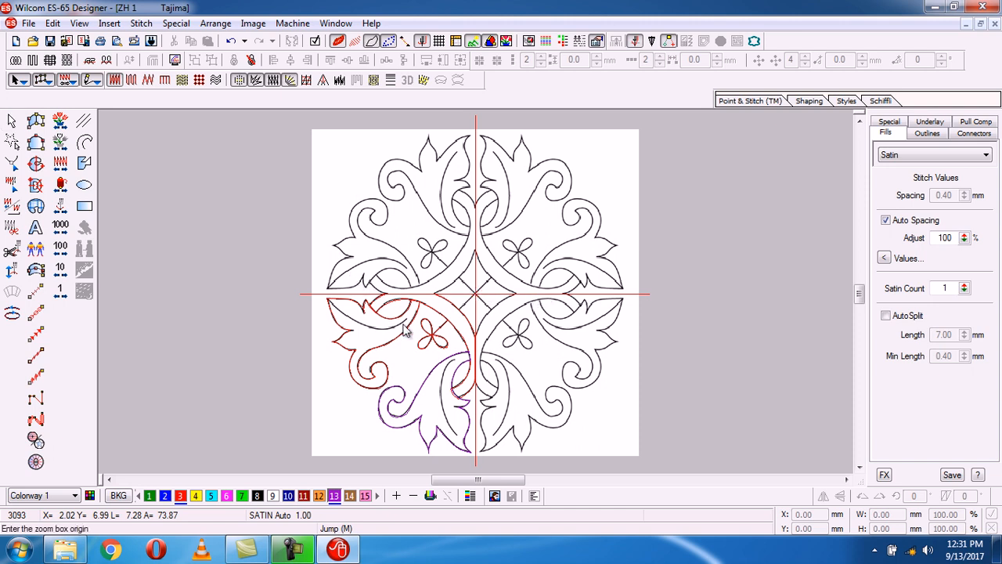
left_click(483, 423)
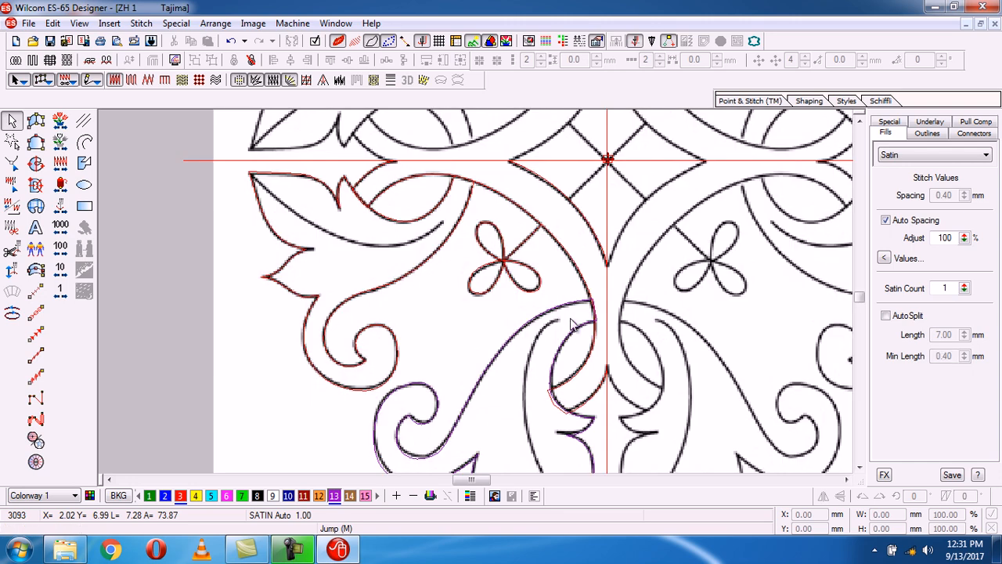
key("t")
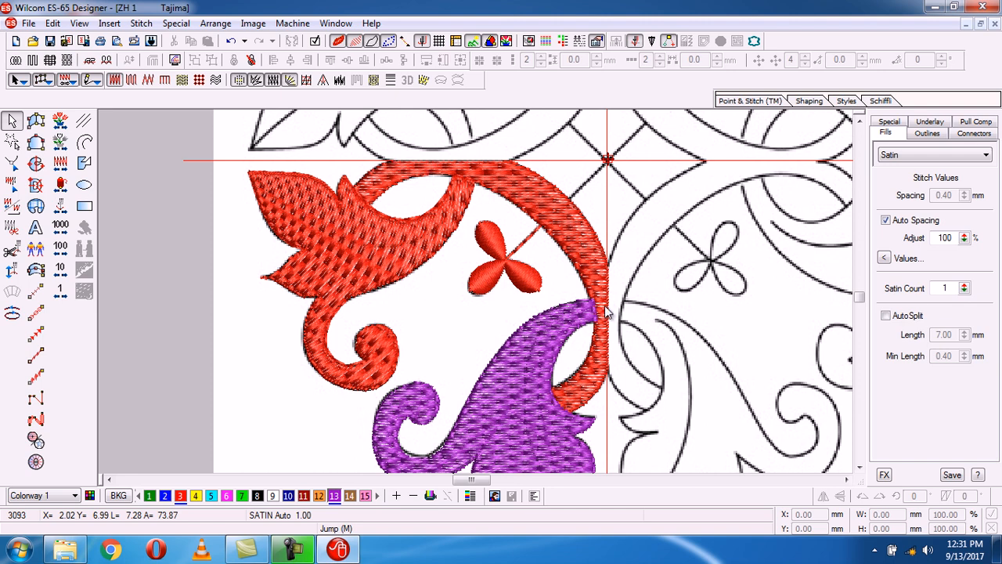
key("t")
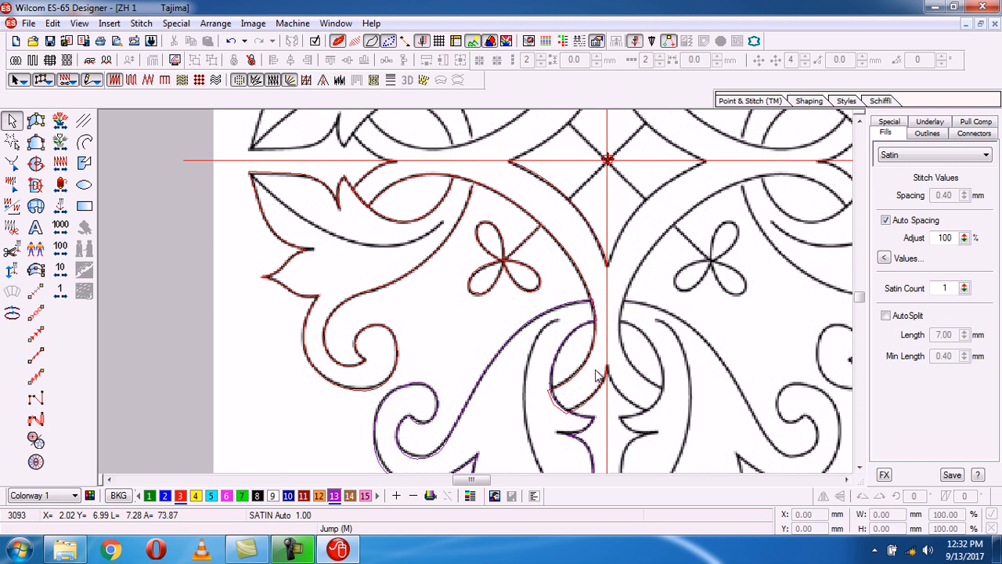
key("t")
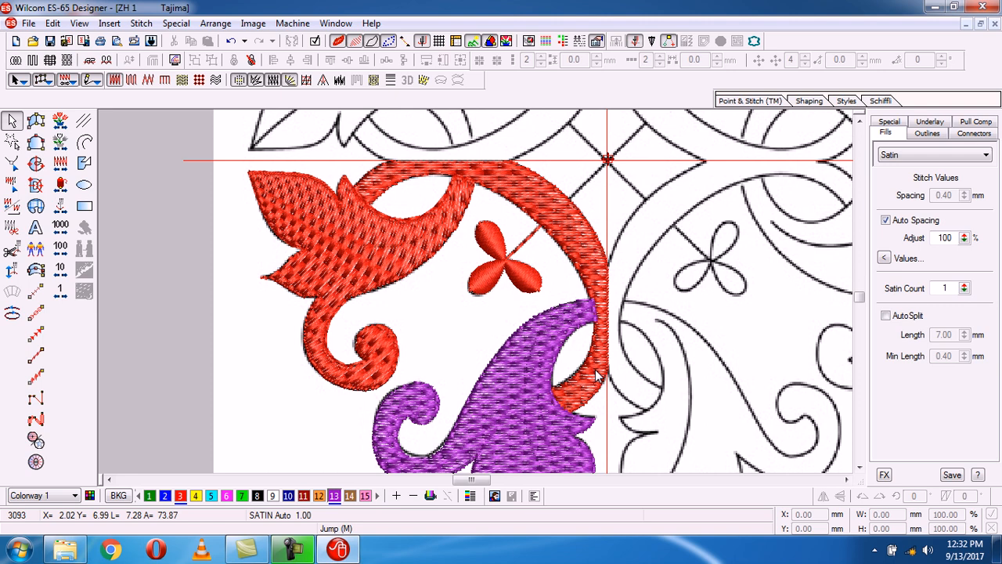
key("0")
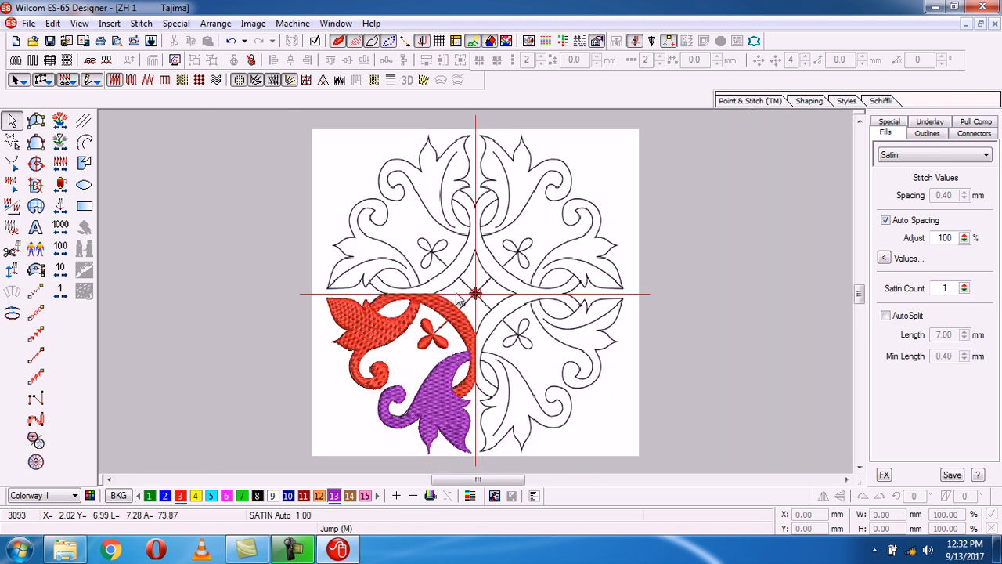
Copy and paste the lower-left quadrant group in place and start a Transform on it with only the Mirror option
left_click(429, 397)
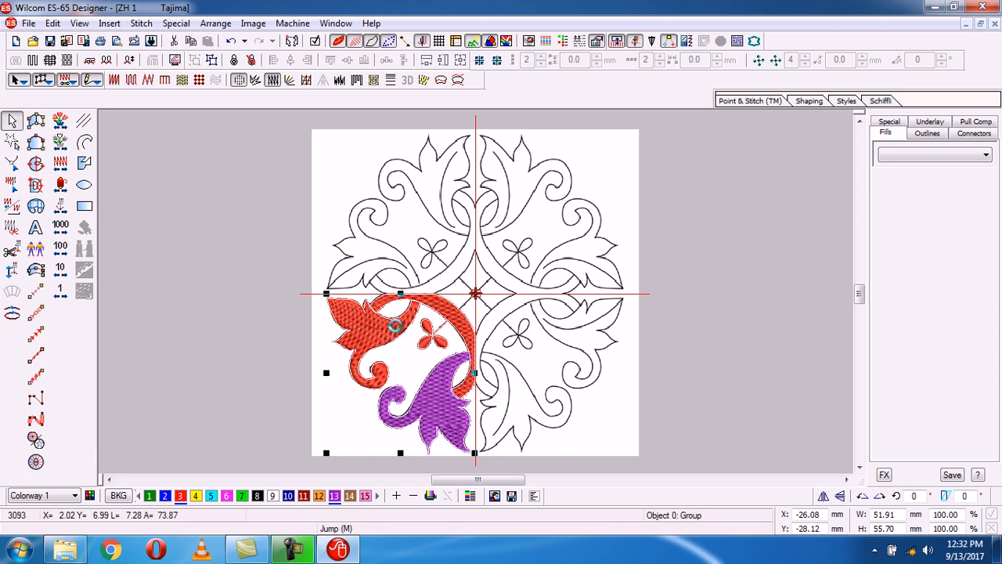
left_click(58, 26)
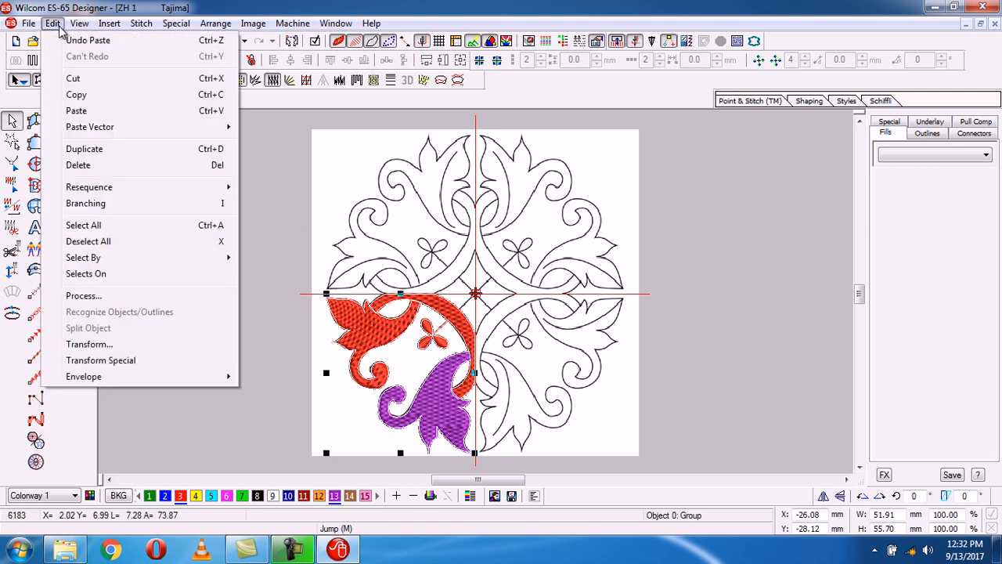
left_click(107, 345)
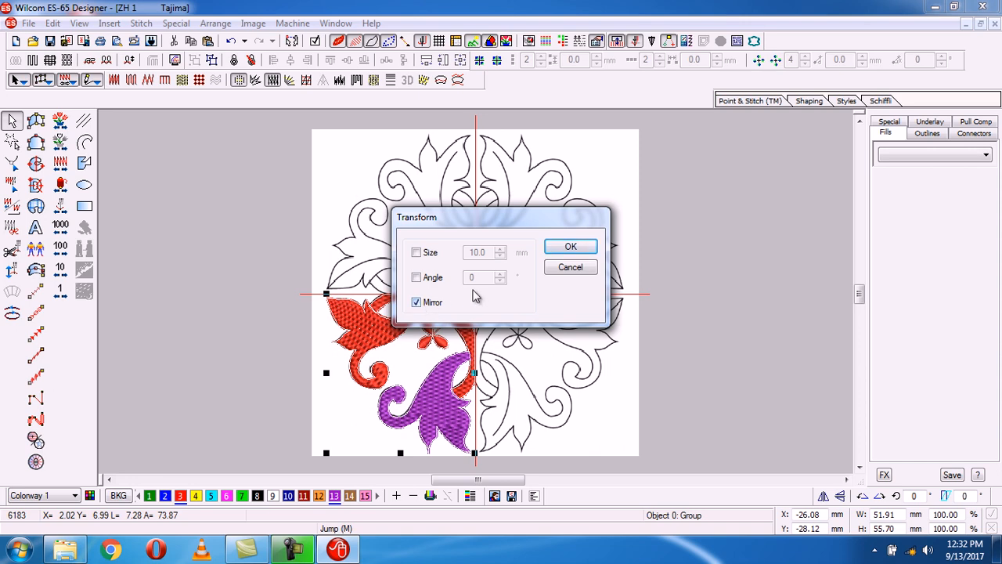
left_click(569, 248)
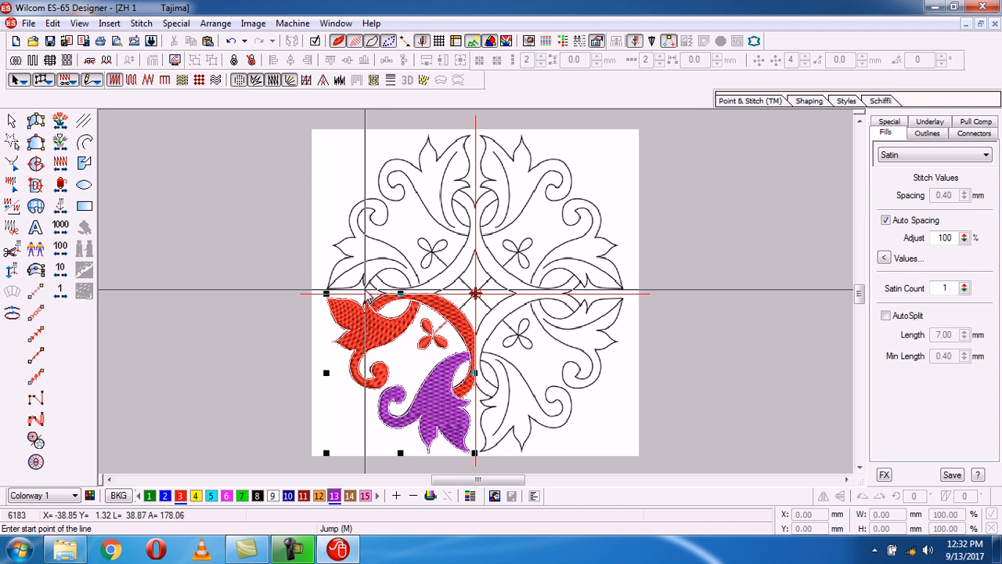
Define the mirror line along the horizontal centre axis to flip the copy into the upper-left quadrant, and deselect it
key("b")
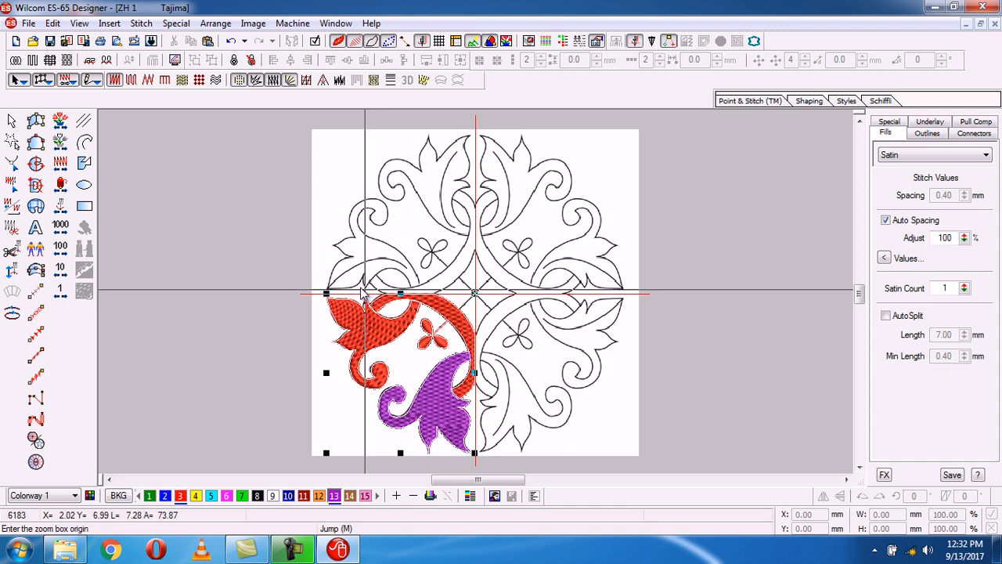
left_click(455, 305)
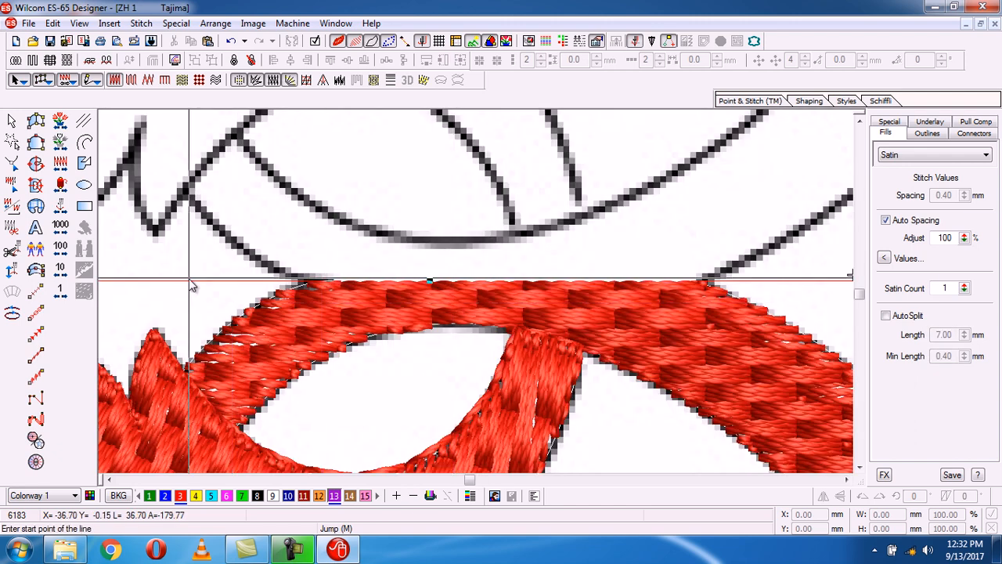
left_click(109, 480)
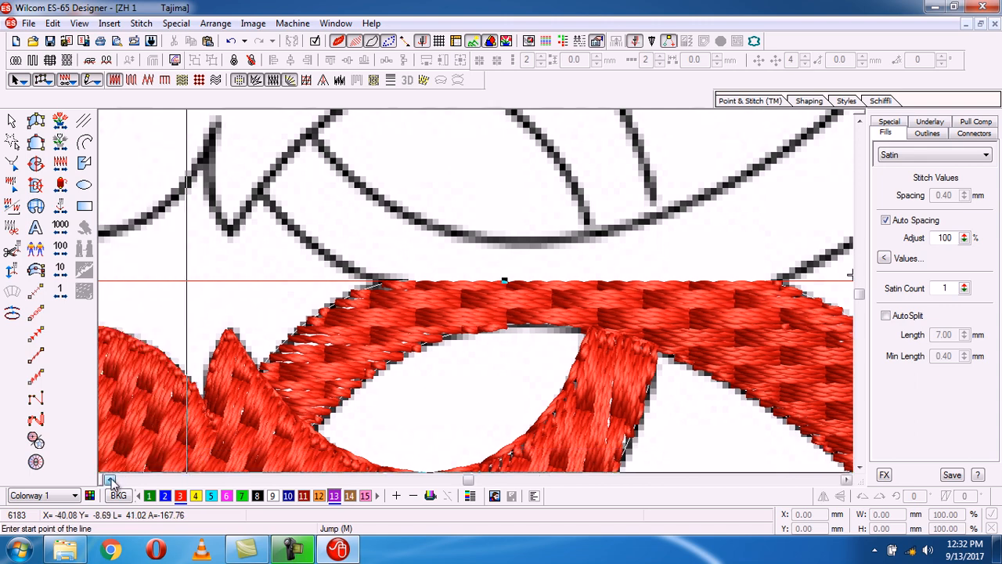
left_click(110, 480)
left_click(110, 480)
left_click(110, 480)
left_click(110, 480)
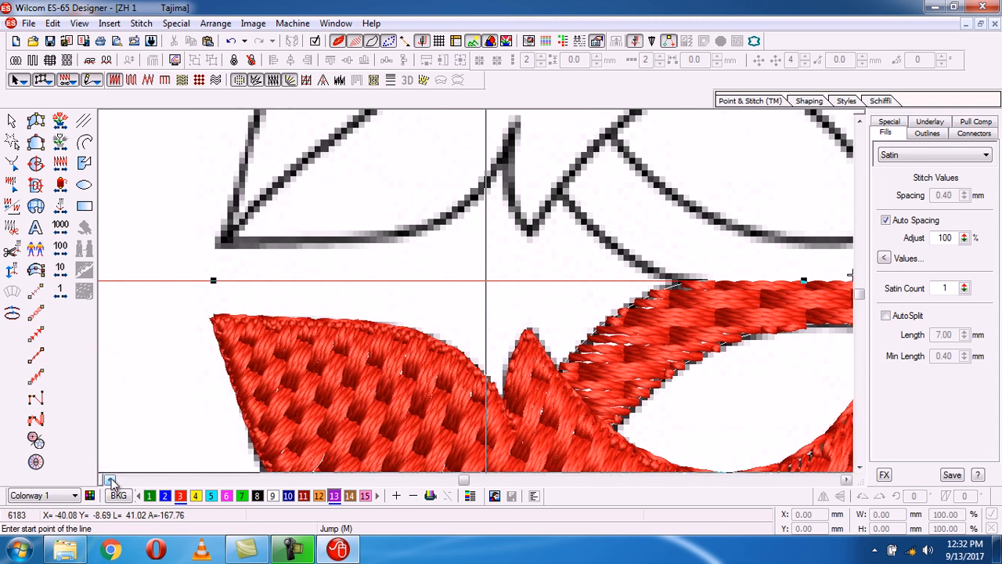
left_click(274, 281)
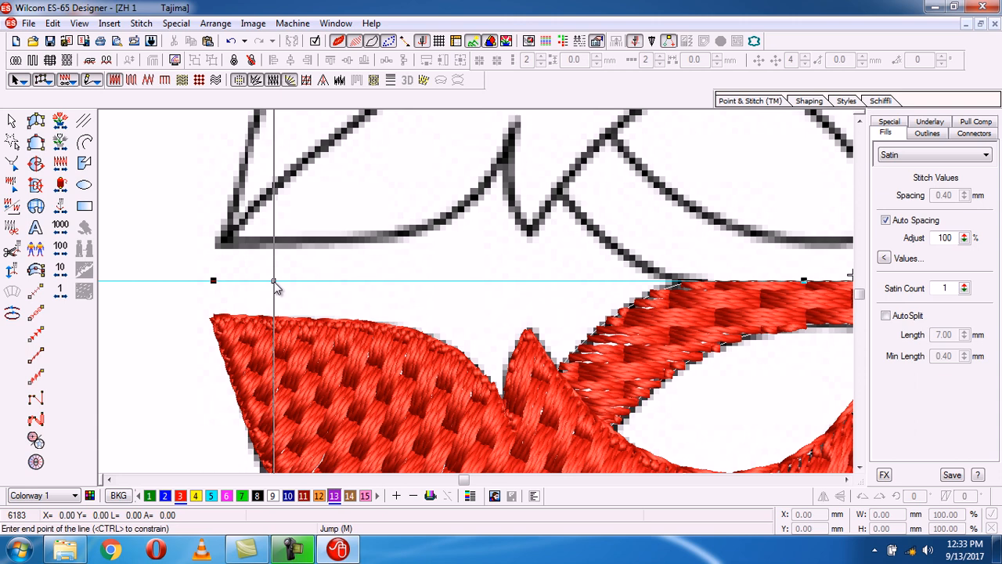
left_click(607, 280)
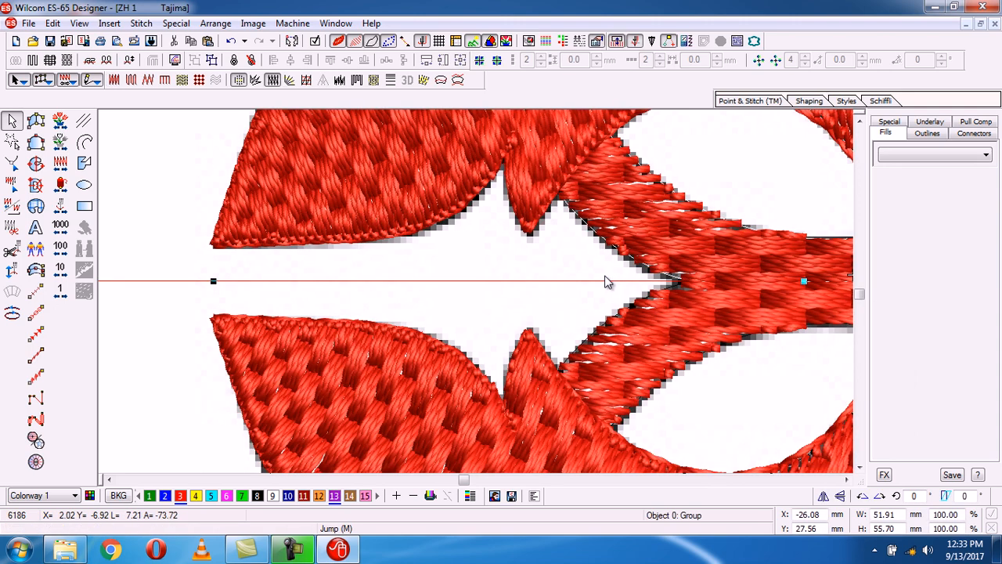
key("0")
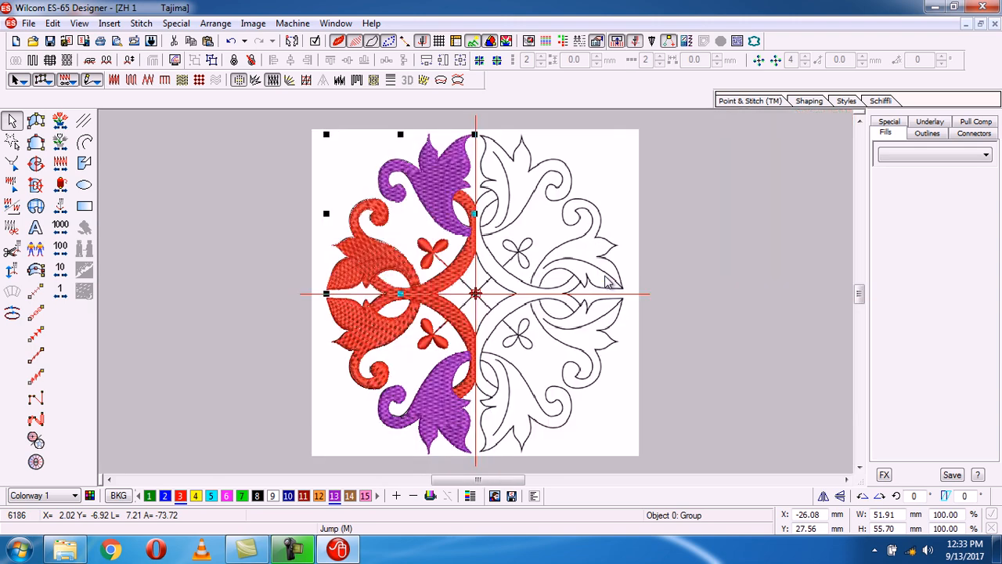
key("Escape")
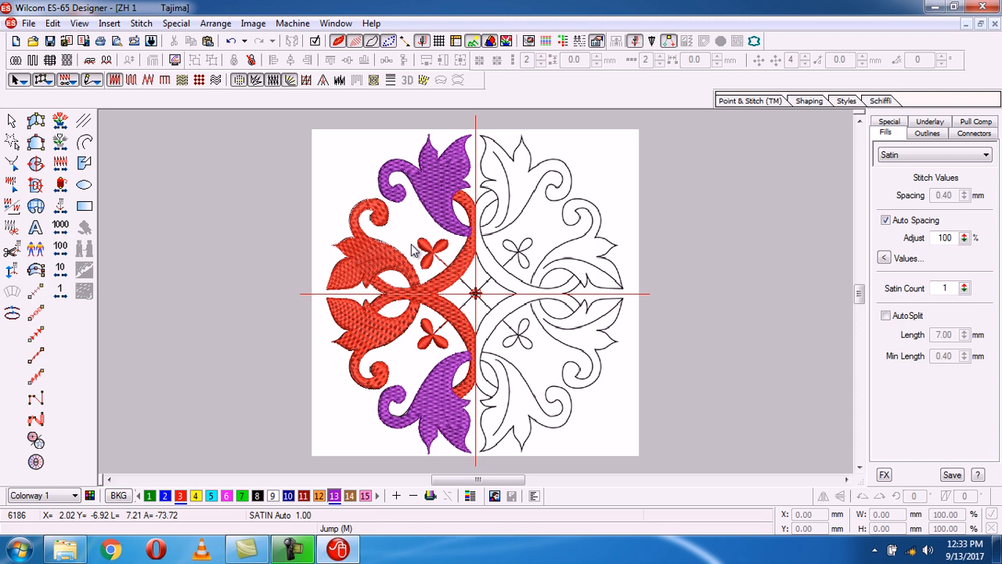
Hide the background drawing and examine up close how the two left quadrants join at the horizontal centre line and upper petal
key("d")
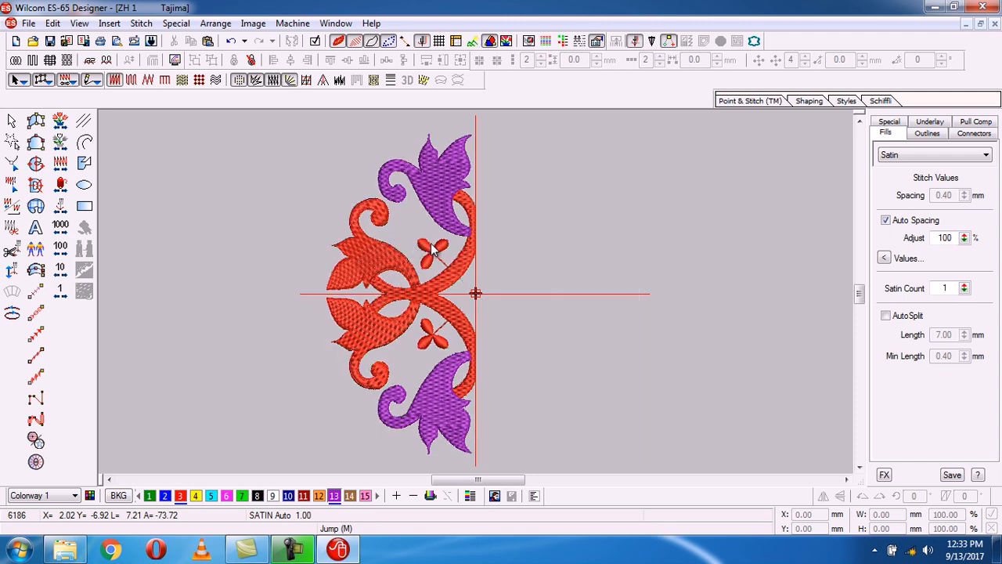
key("b")
left_click(309, 272)
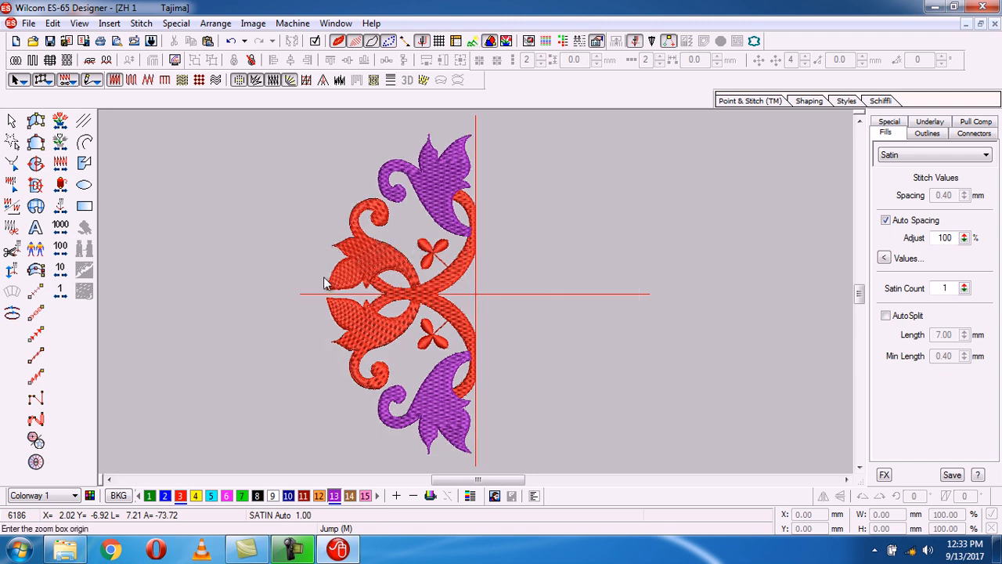
left_click(461, 321)
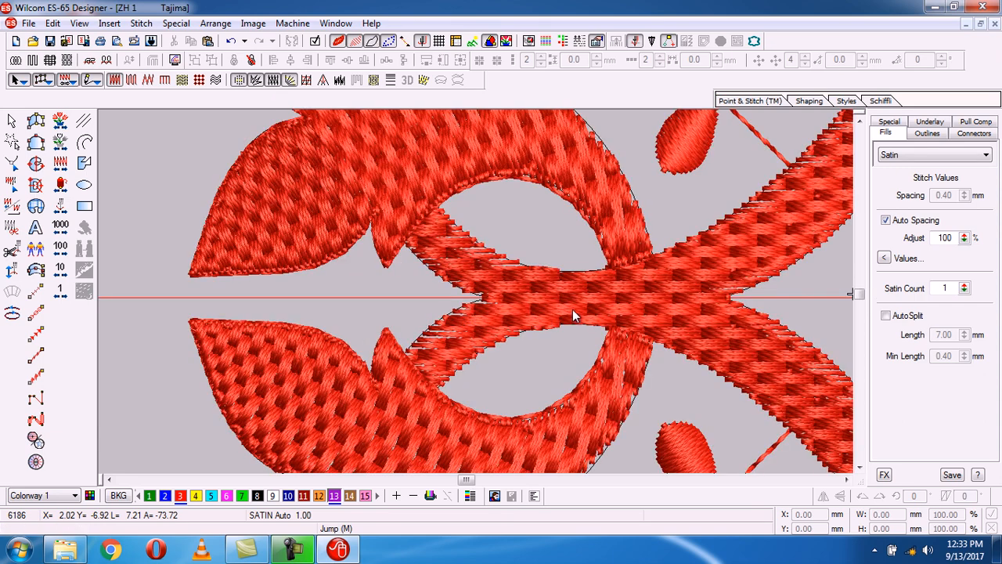
key("0")
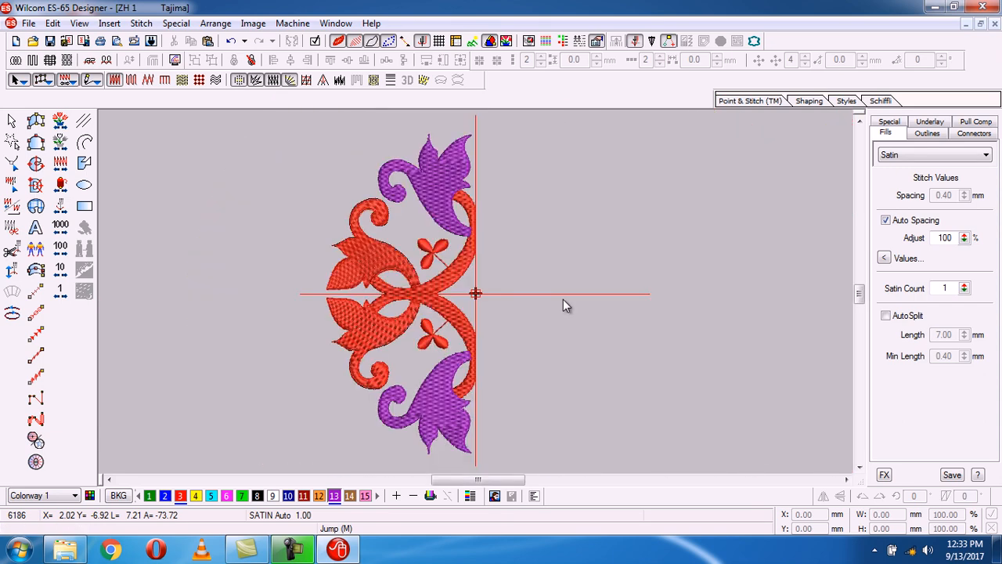
key("b")
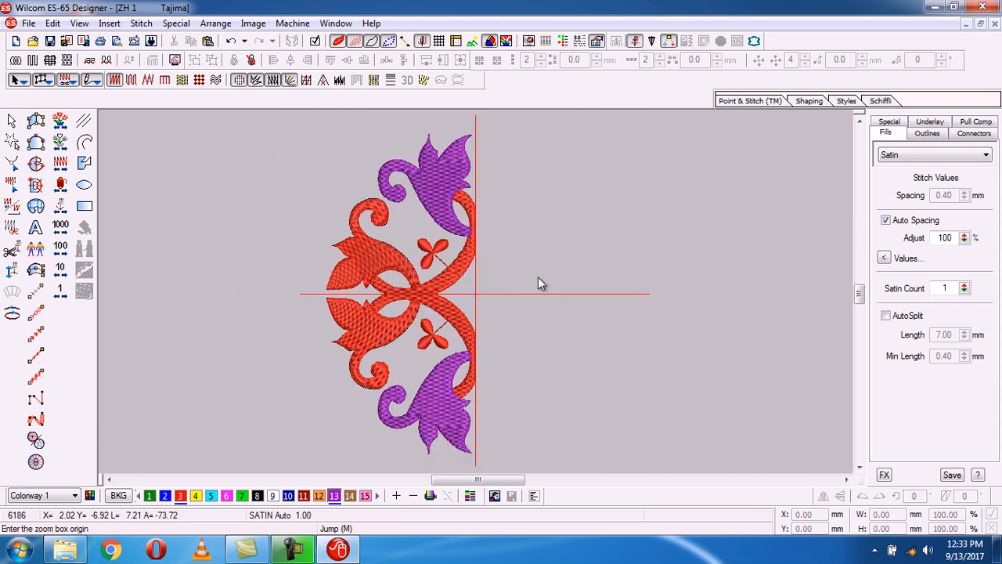
left_click(416, 165)
left_click(494, 265)
key("0")
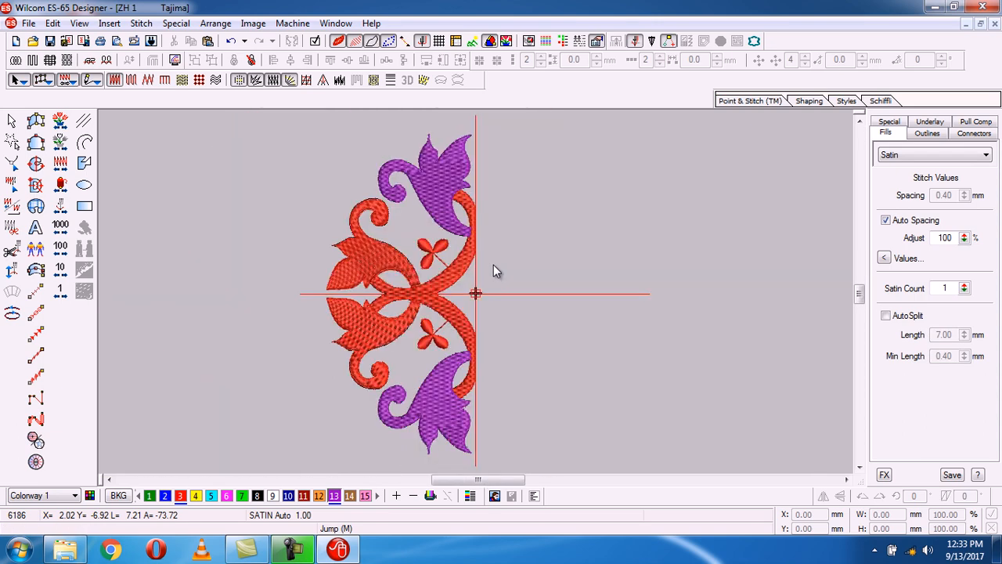
Duplicate both left quadrant groups together in place and start a Transform on the copy with only the Mirror option
left_click(374, 338)
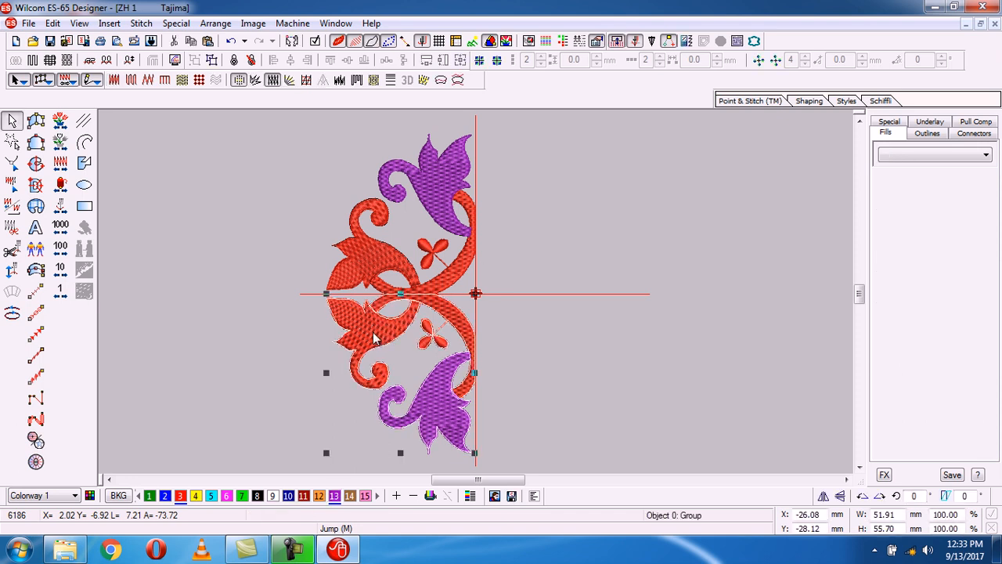
left_click(373, 249, "ctrl")
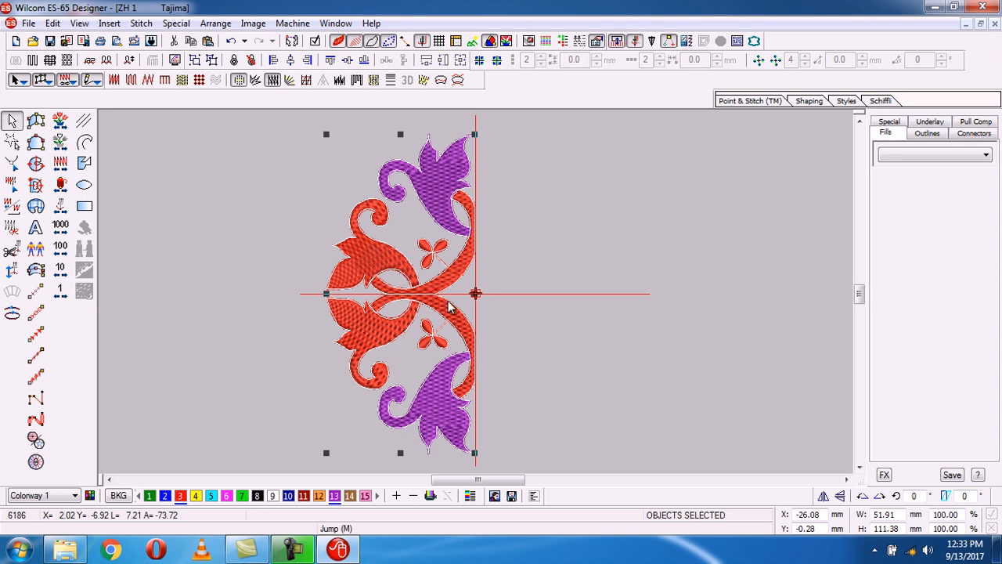
key("ctrl+d")
left_click(53, 24)
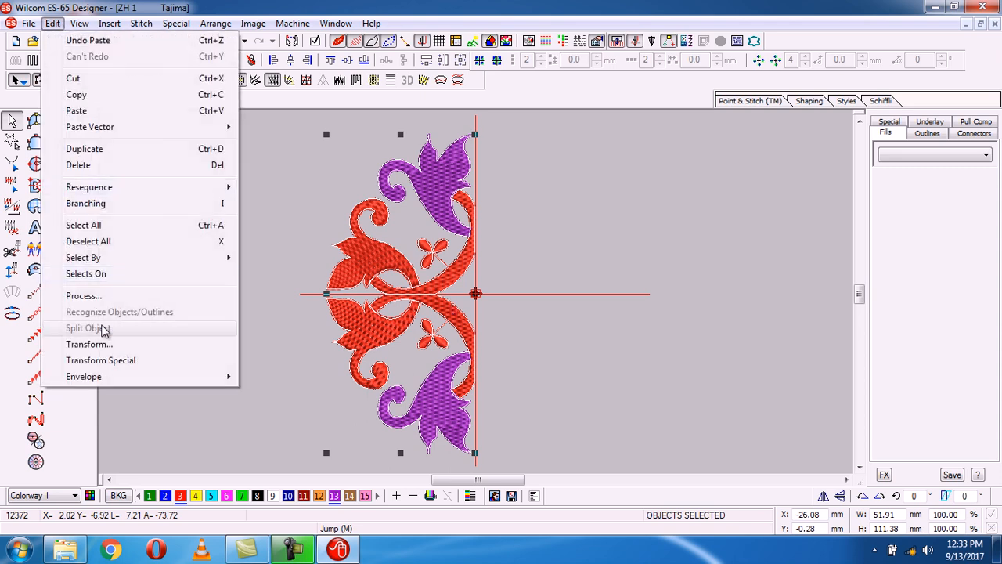
left_click(88, 345)
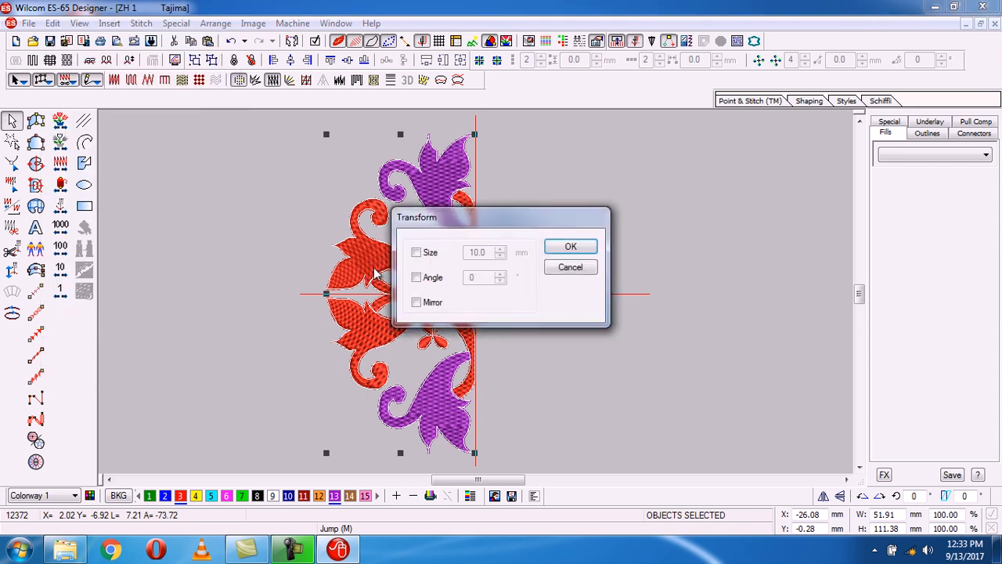
left_click(419, 304)
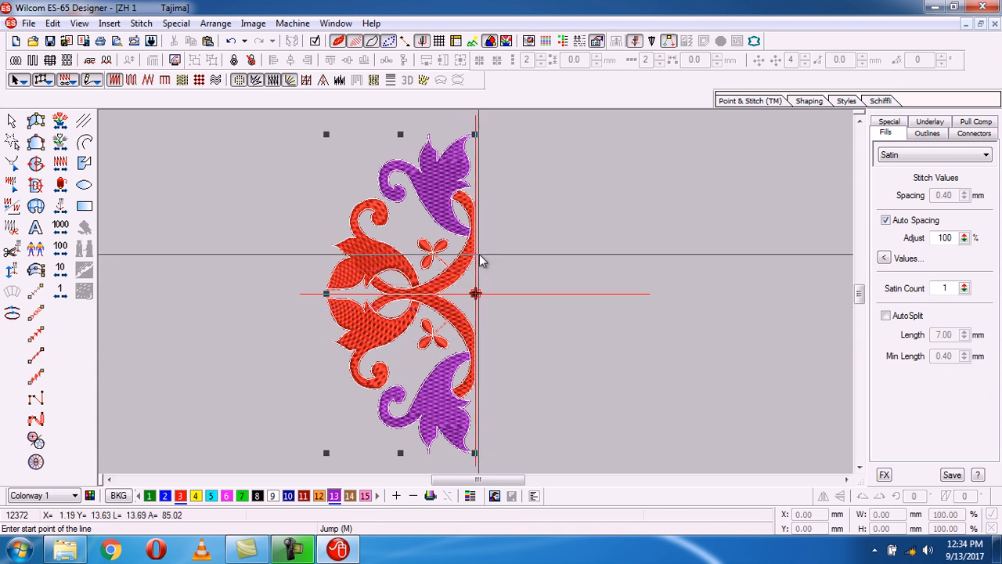
Define the mirror line along the vertical centre axis to flip the copy into the right half, and deselect it
key("b")
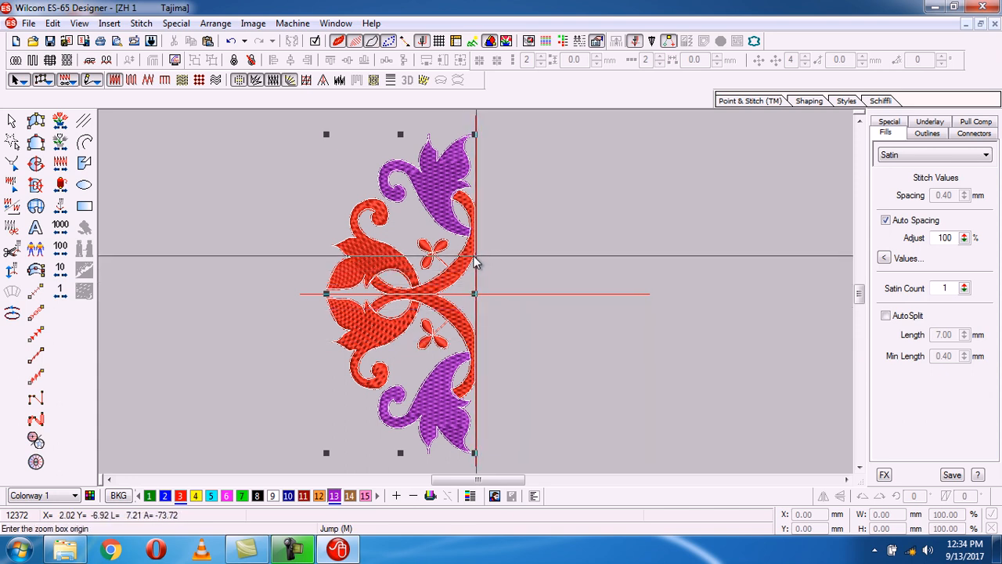
left_click_drag(492, 350, 485, 346)
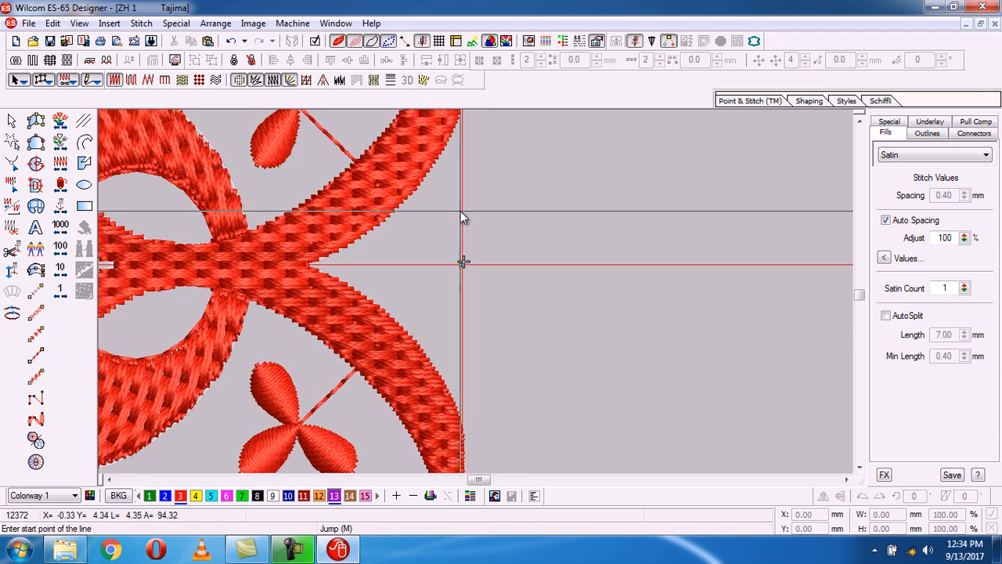
left_click(462, 150)
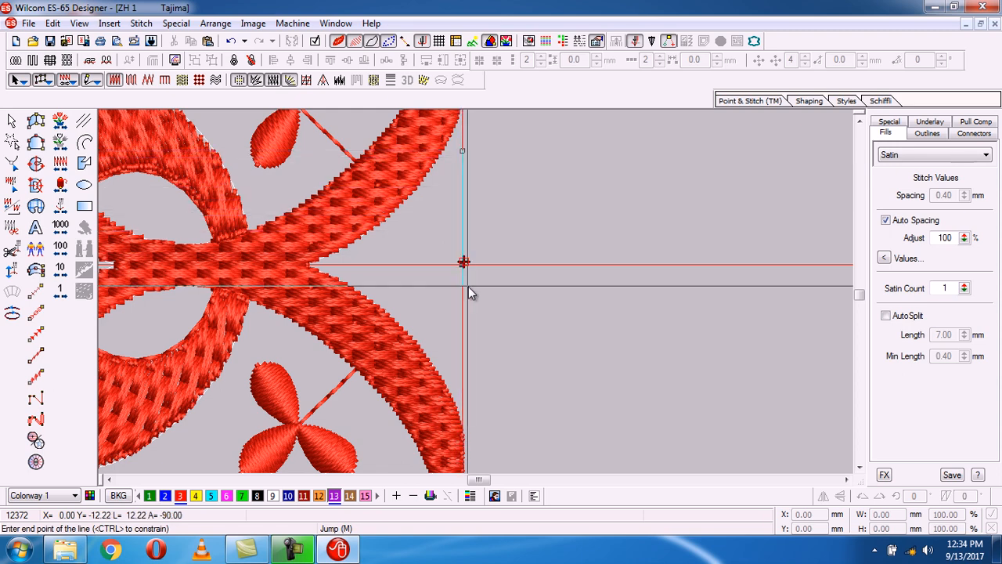
left_click(465, 357)
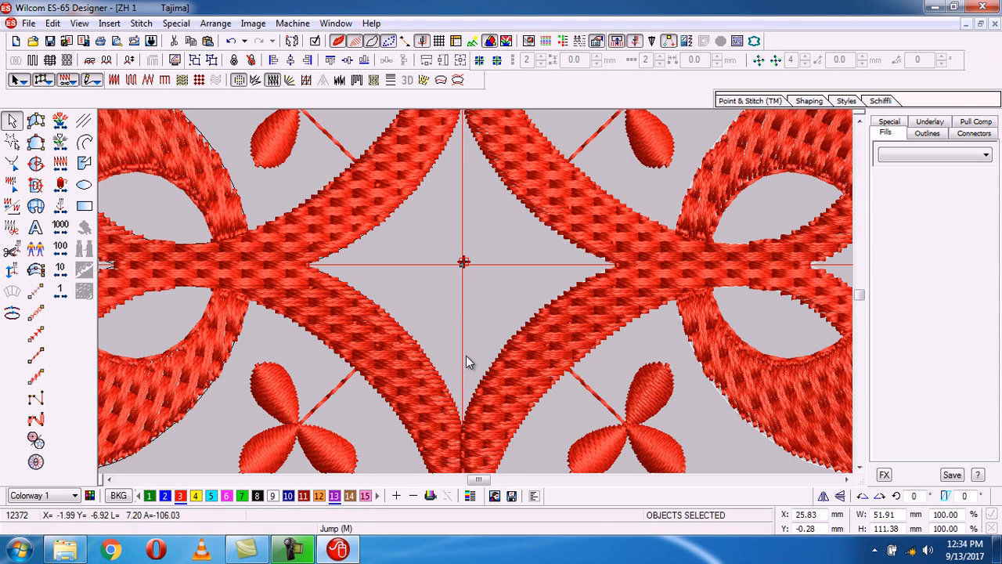
key("0")
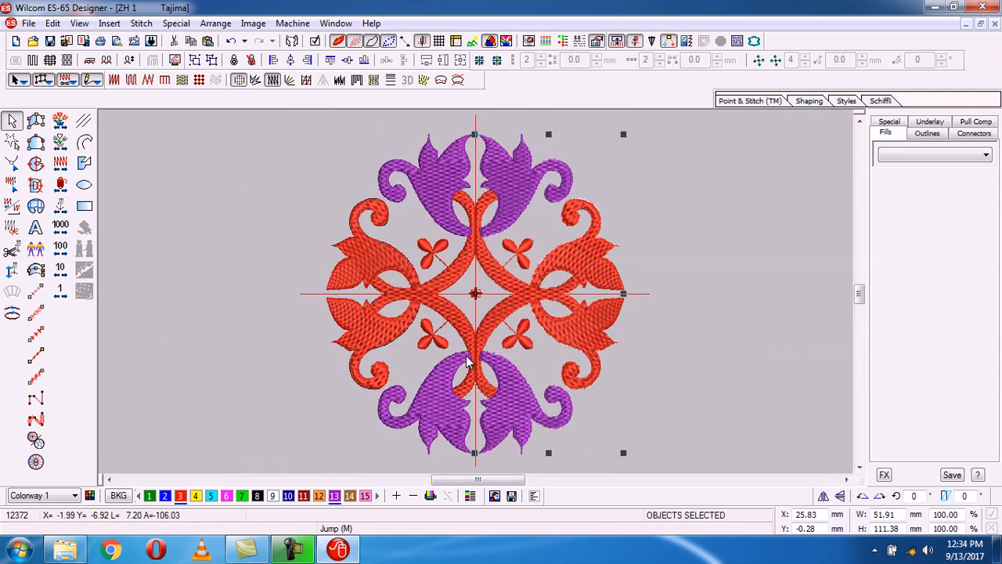
left_click(540, 225)
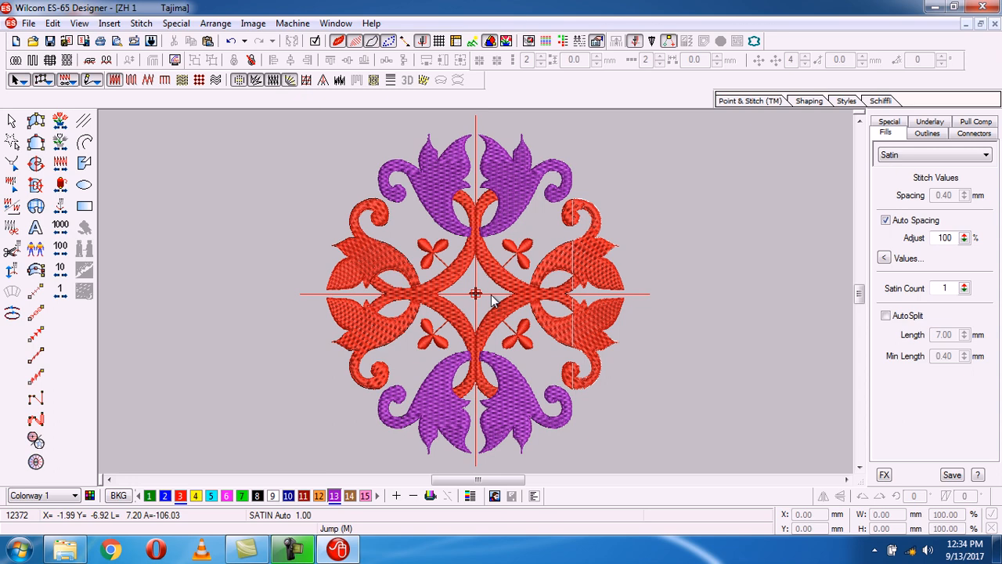
Examine the joins along the vertical centre line, and compare the full design with the background drawing as outlines and as stitches
key("b")
left_click(487, 282)
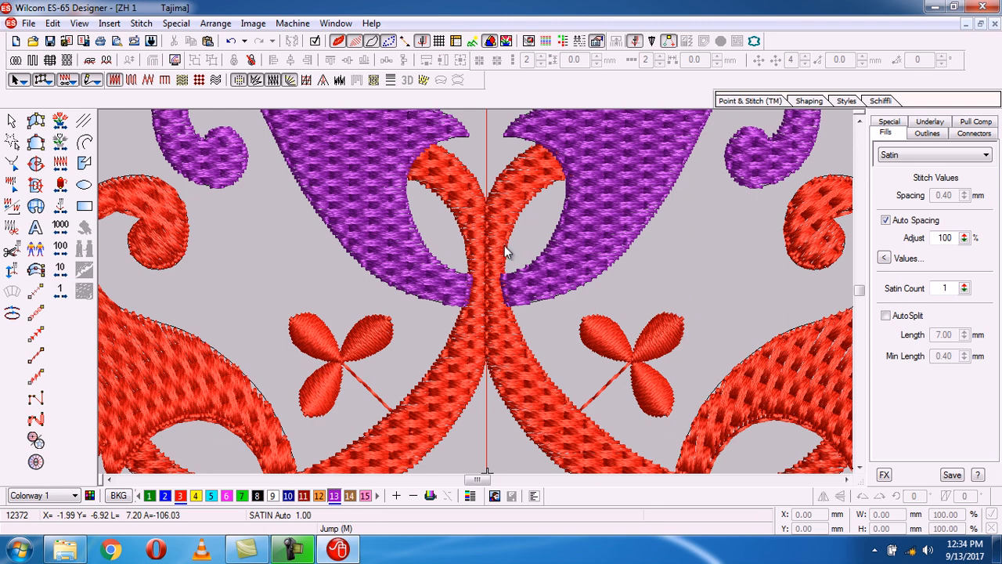
key("0")
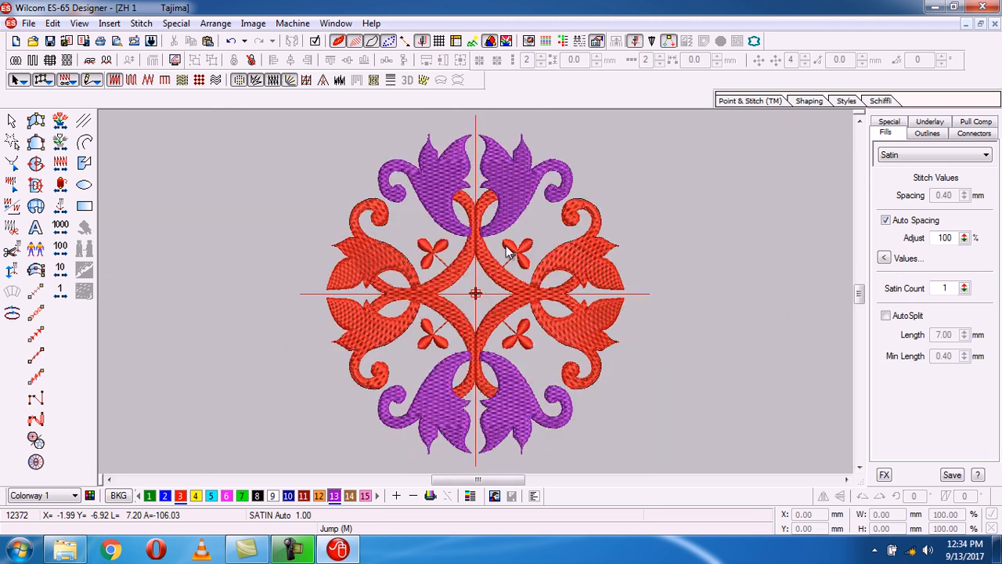
key("b")
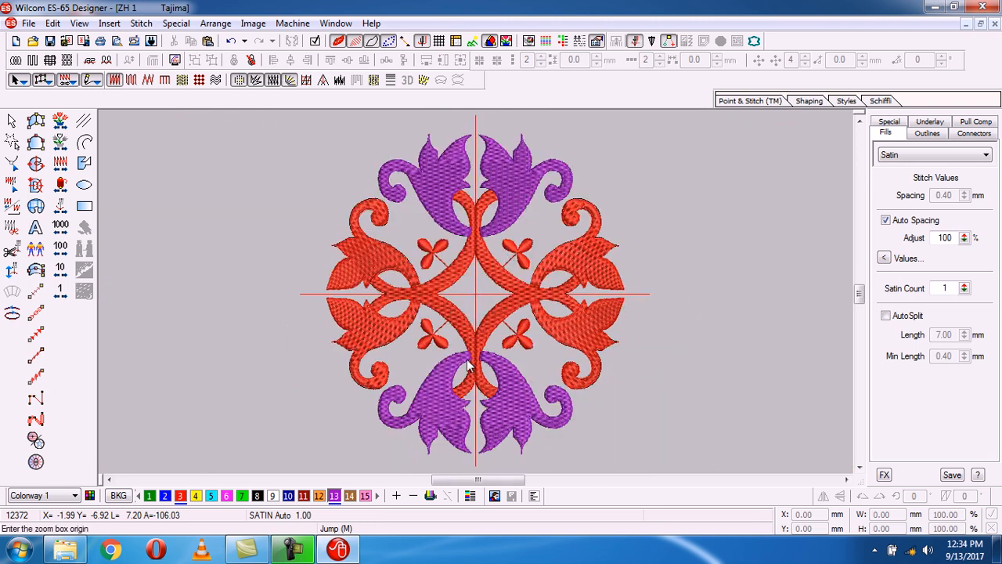
left_click_drag(490, 415, 495, 415)
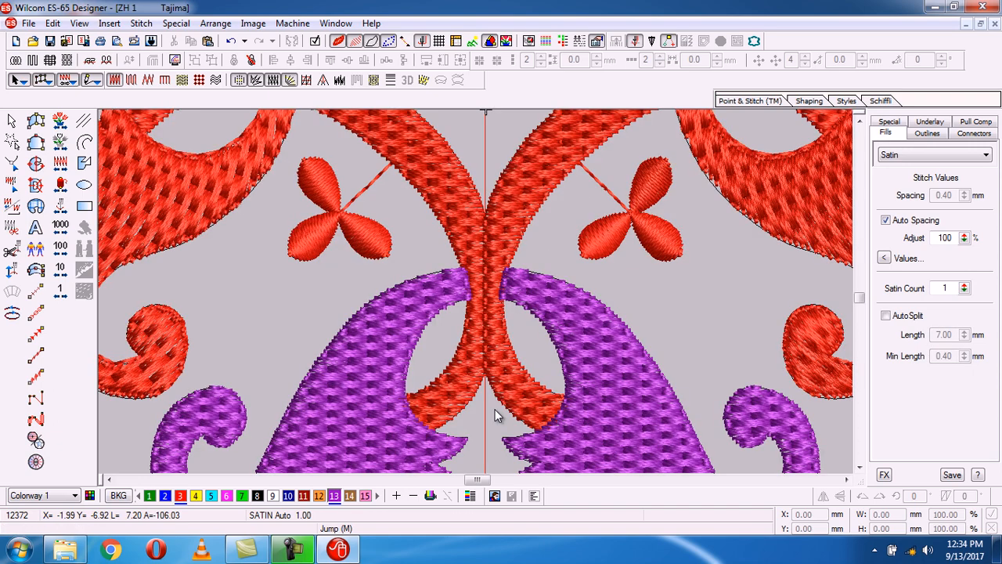
key("0")
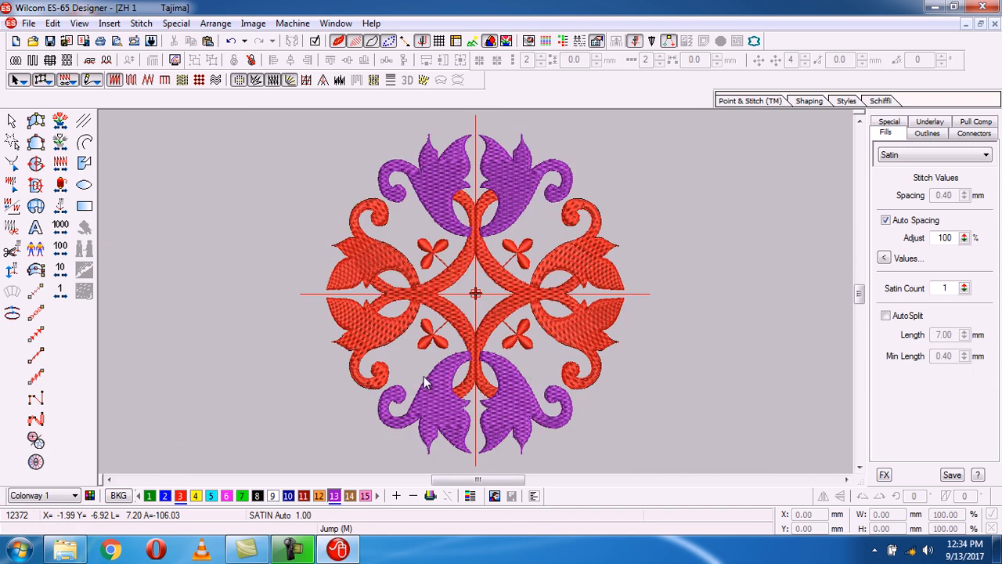
key("d")
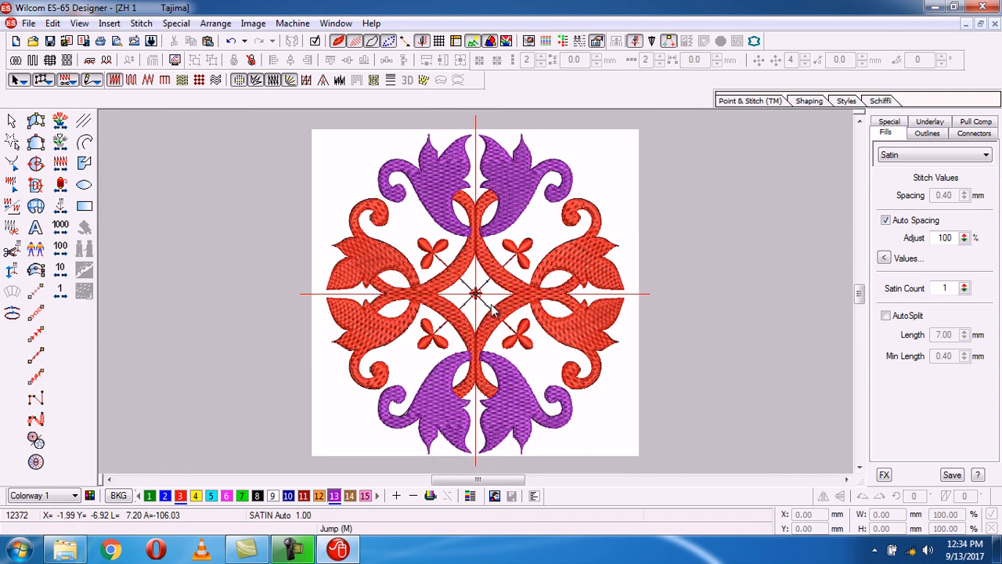
key("s")
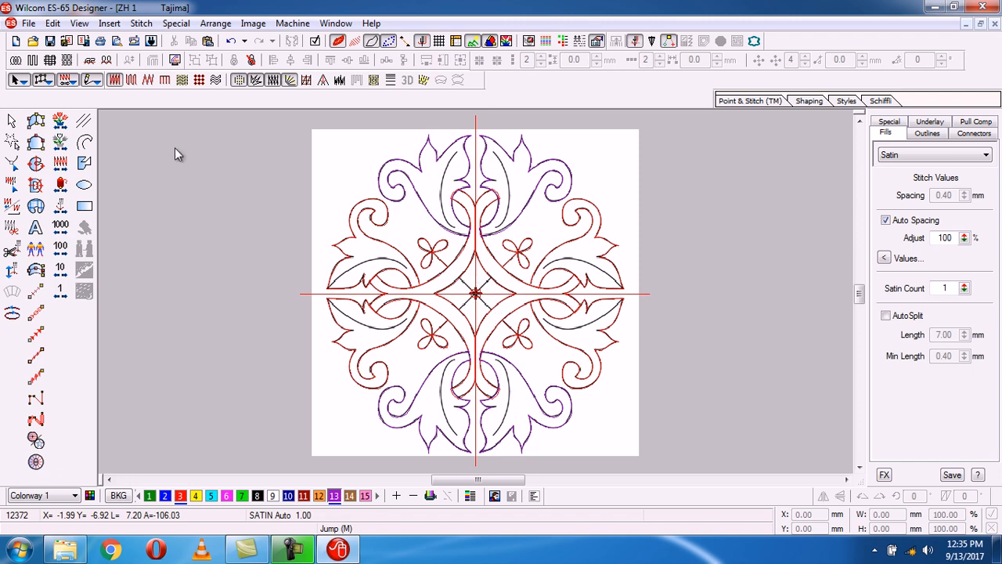
left_click(53, 22)
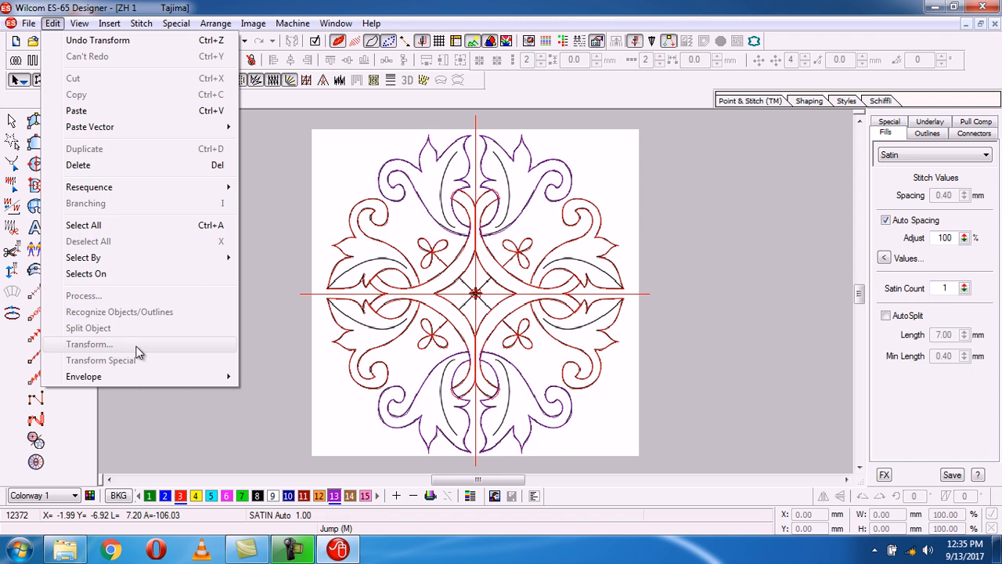
left_click(315, 360)
key("t")
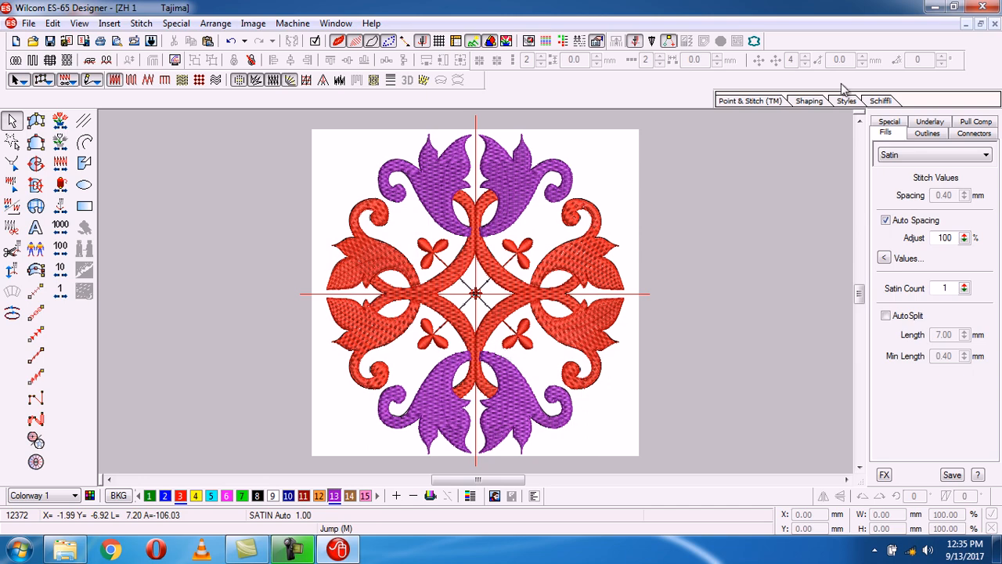
Close the ZH 1 design without saving the changes and open the ZH 2 design from the Wilcom New Work folder
left_click(969, 14)
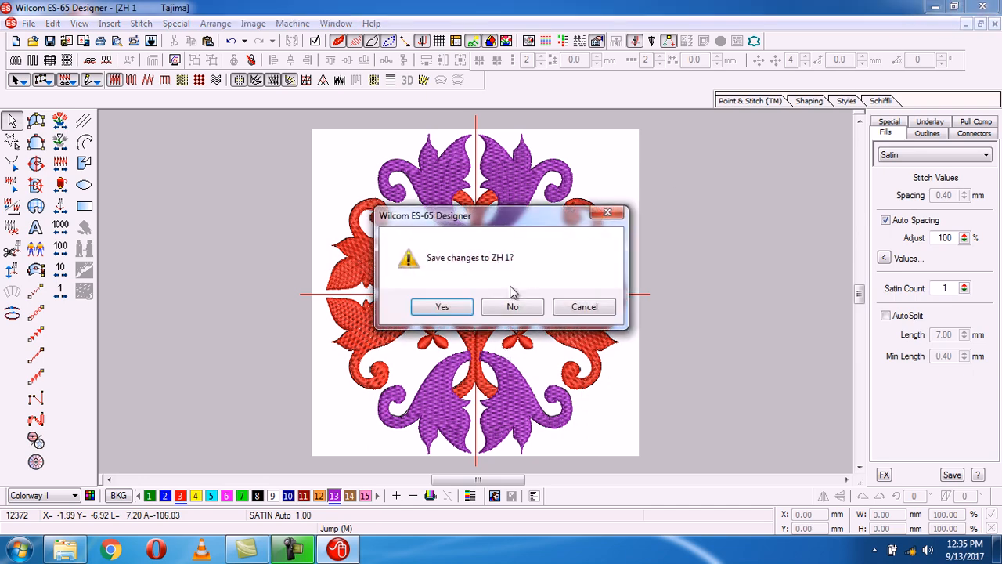
left_click(511, 303)
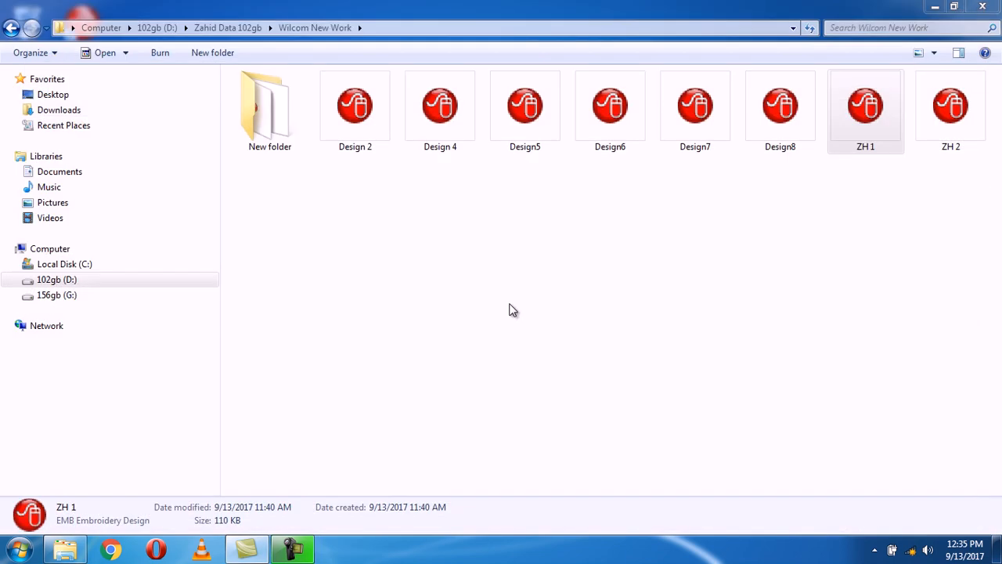
double_click(931, 116)
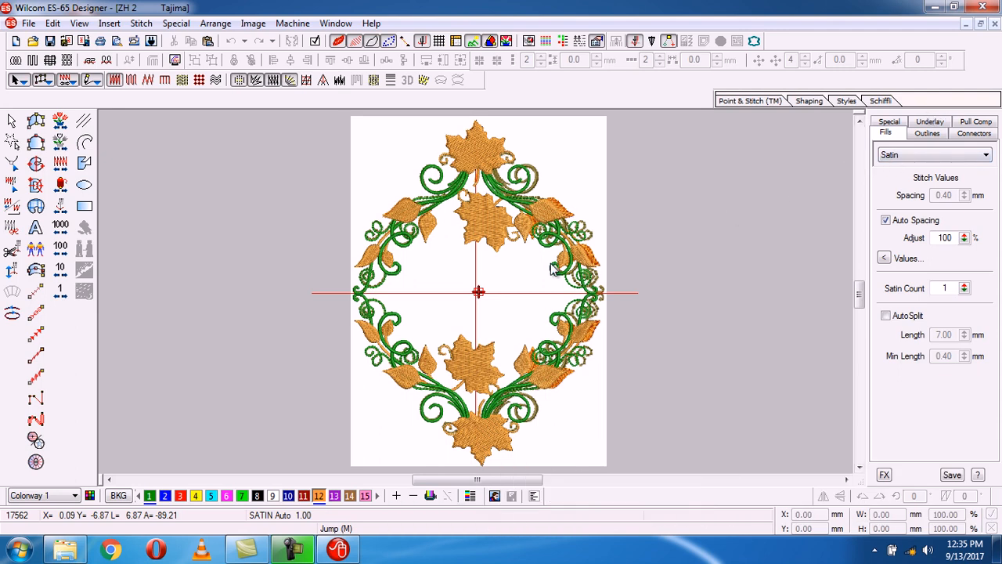
Move the leaf wreath background picture out from behind the embroidery to its right side, at about X 123.9 mm, and deselect it
left_click_drag(582, 163, 803, 163)
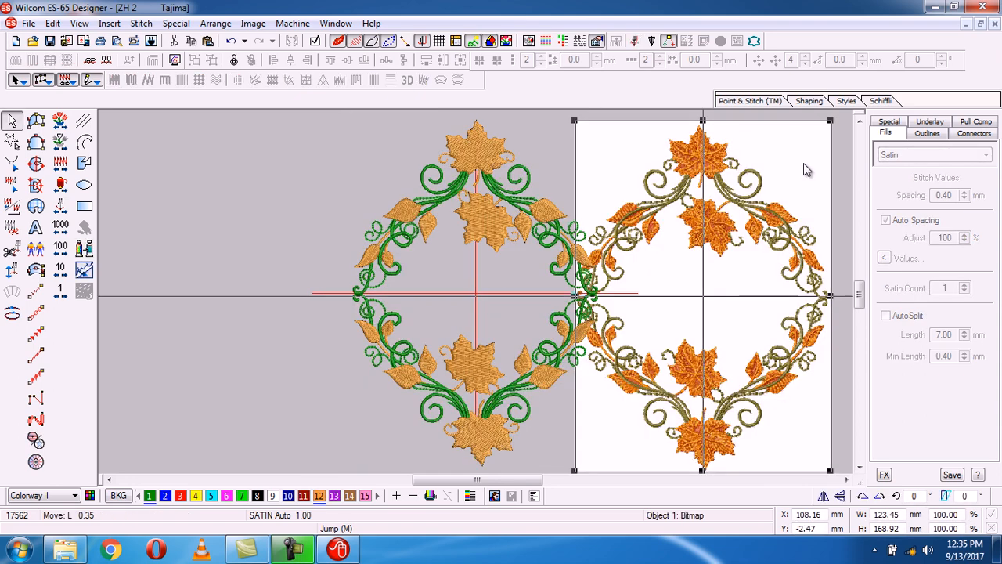
key("Right")
key("Right")
key("Right")
key("Right")
key("Right")
key("Right")
key("Right")
key("Right")
key("Right")
key("Right")
key("Right")
key("Right")
key("Right")
key("Right")
key("Right")
key("Right")
key("Right")
key("Right")
key("Right")
key("Right")
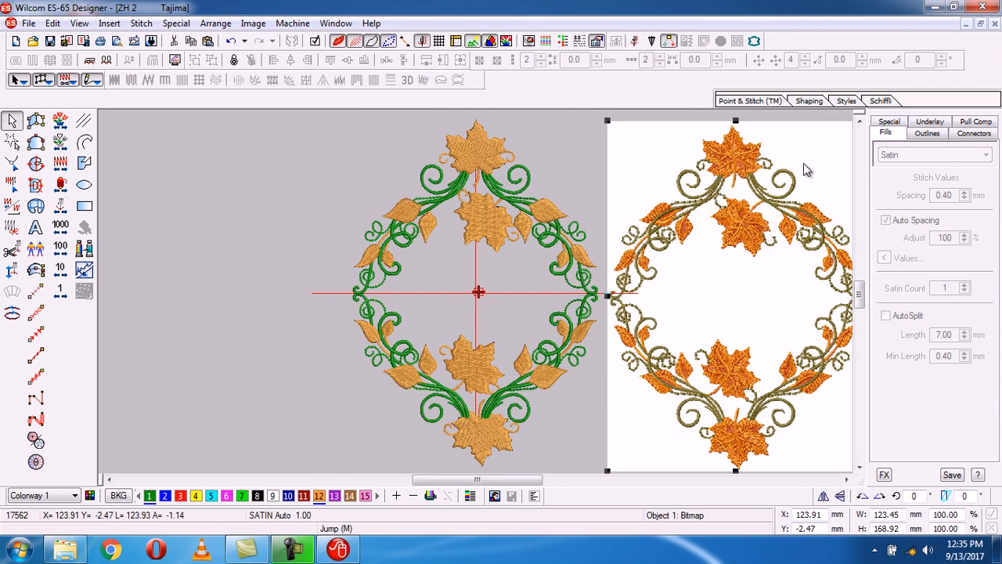
key("0")
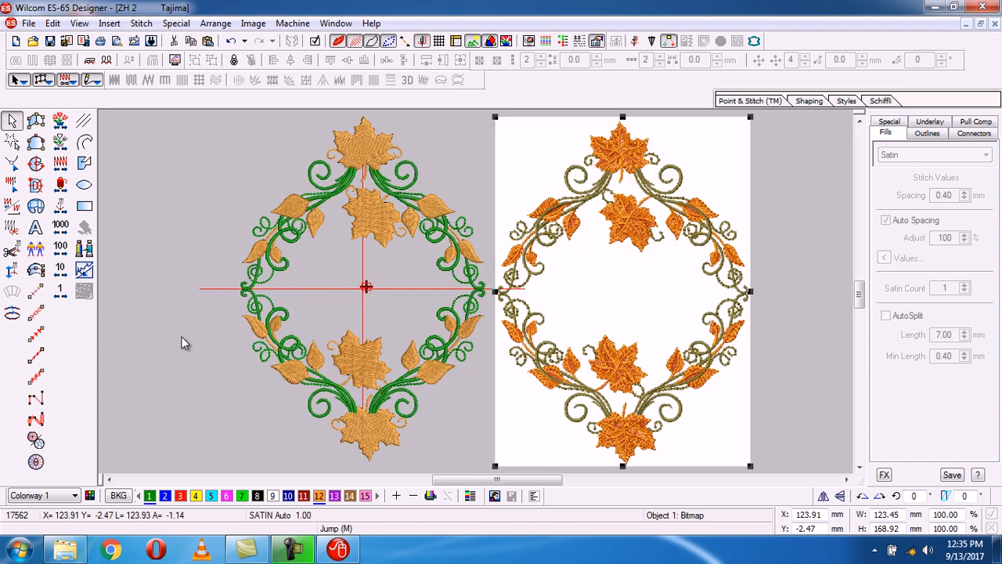
key("Escape")
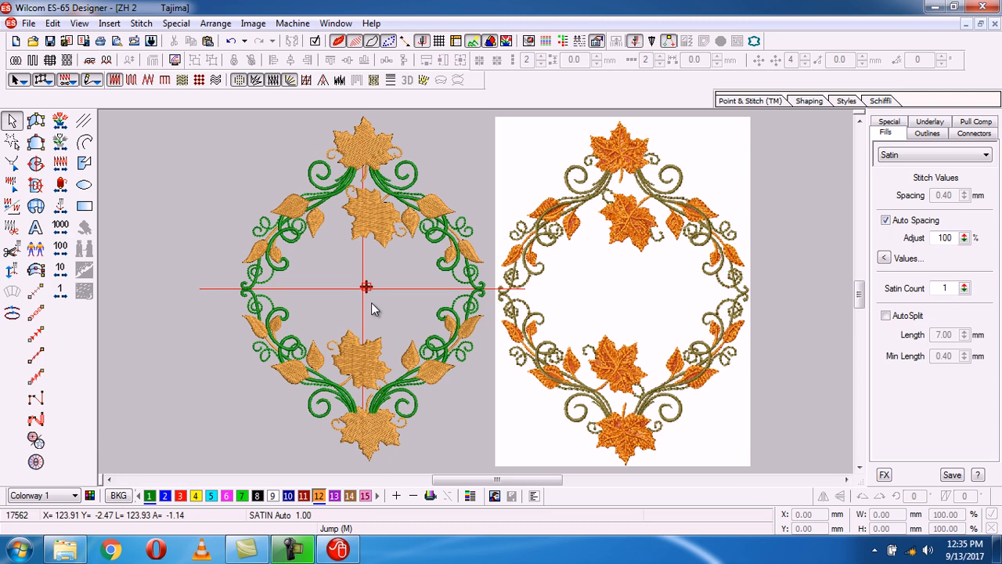
Shift the background picture further right to about X 141.8 mm, leaving a gap beside the embroidery, and deselect it
left_click(694, 270)
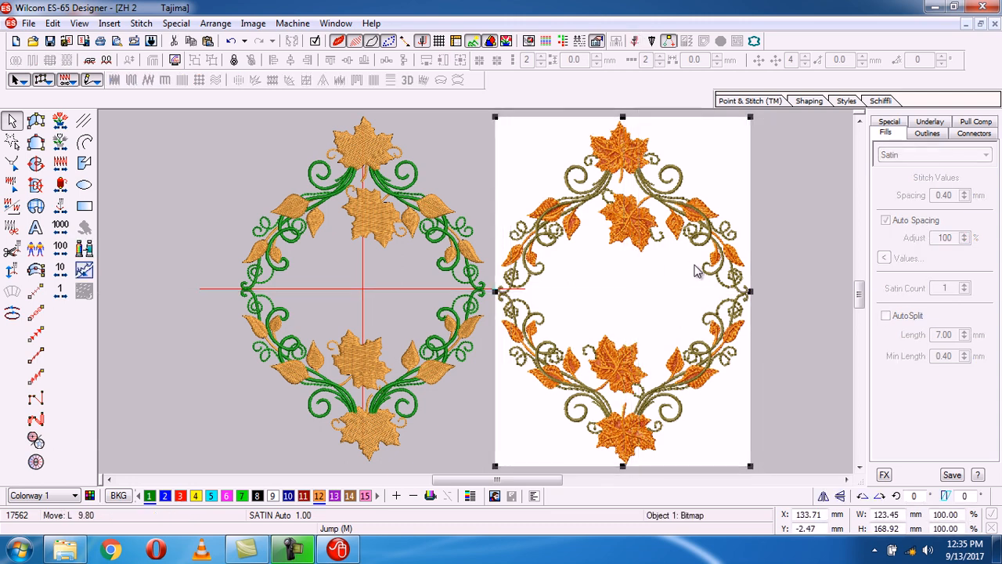
key("Right")
key("Right")
key("Right")
key("Right")
key("Right")
key("Right")
key("Right")
key("Right")
key("Right")
key("Right")
key("Right")
key("Right")
key("Right")
key("Right")
key("Right")
key("Right")
key("Right")
key("Right")
key("Right")
key("Right")
left_click(498, 381)
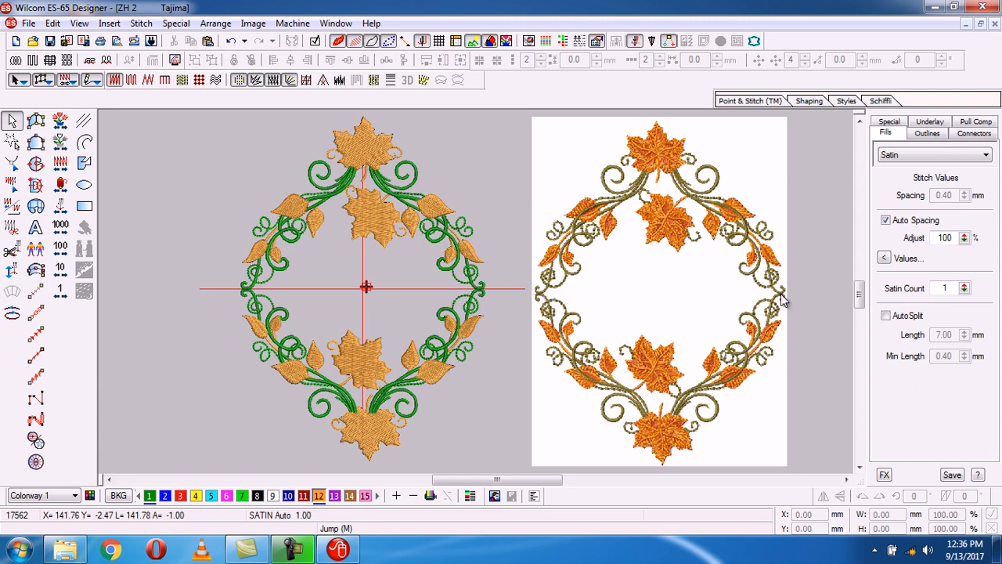
Start an open vector outline at the middle of the background picture and set its line color to yellow
key("b")
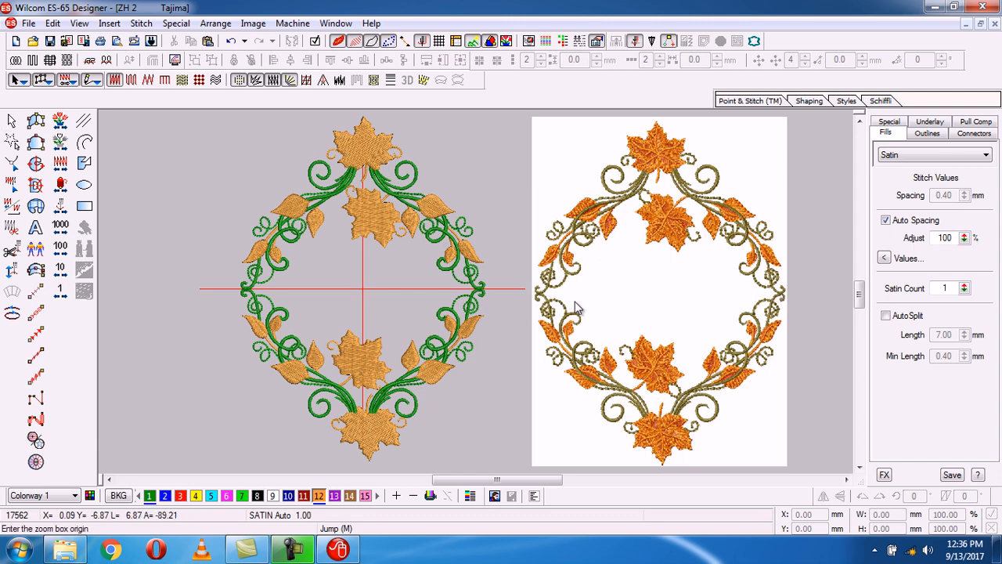
left_click_drag(529, 255, 808, 339)
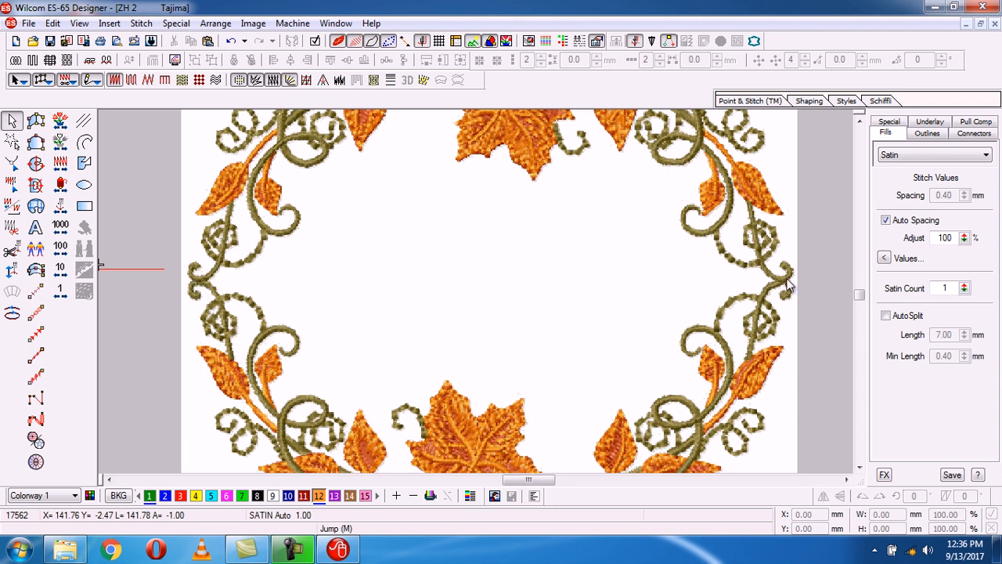
key("0")
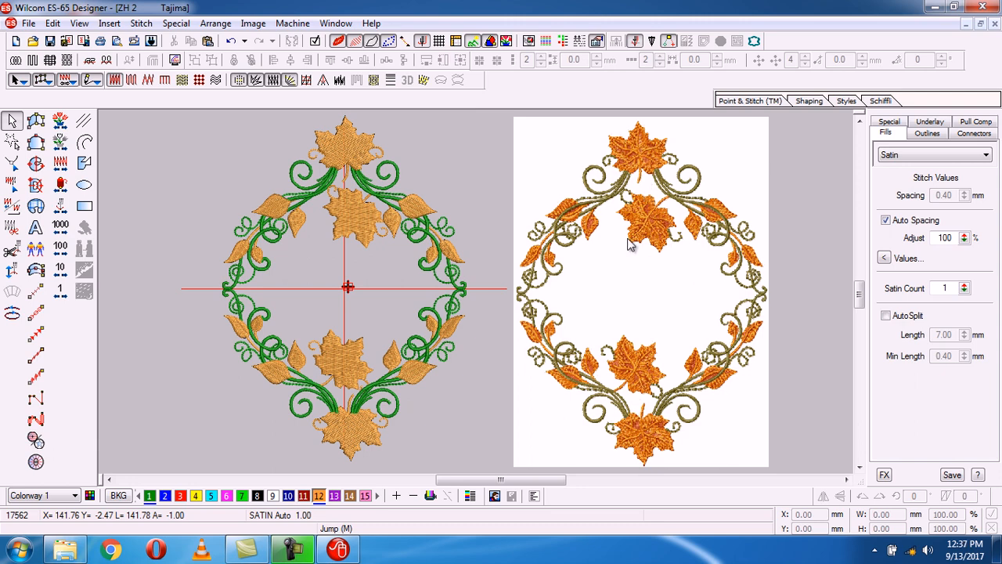
key("b")
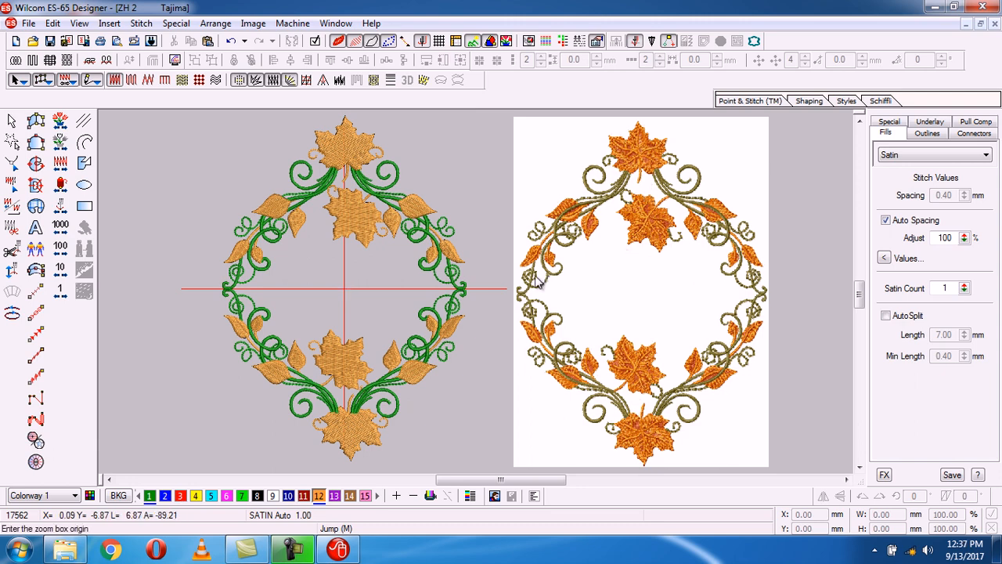
left_click(501, 268)
left_click(775, 313)
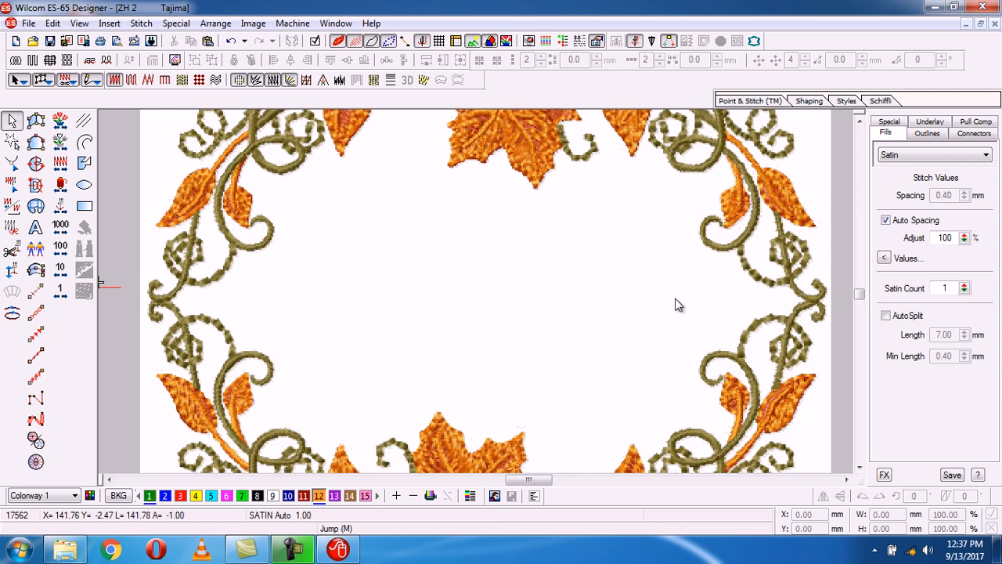
left_click(84, 141)
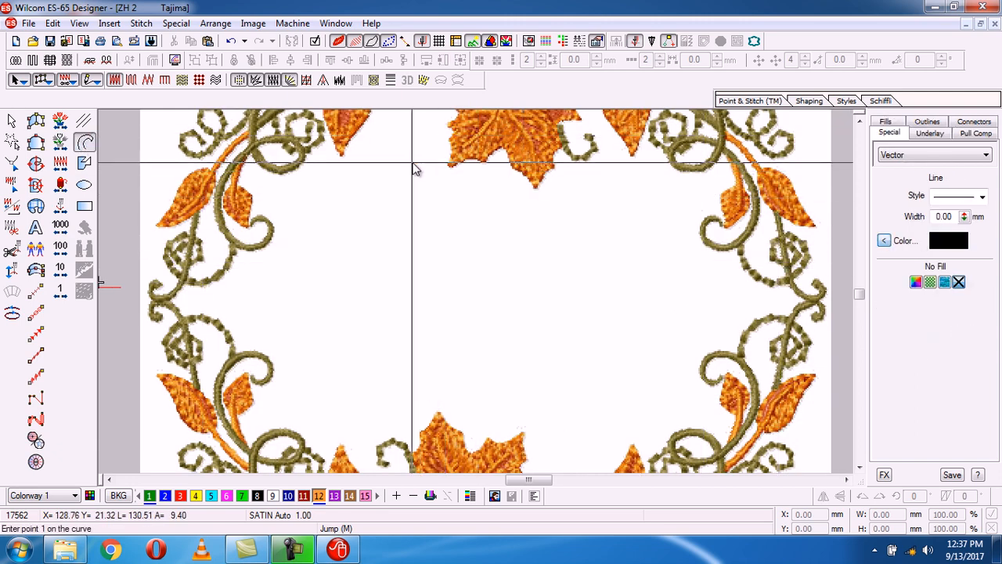
left_click(884, 241)
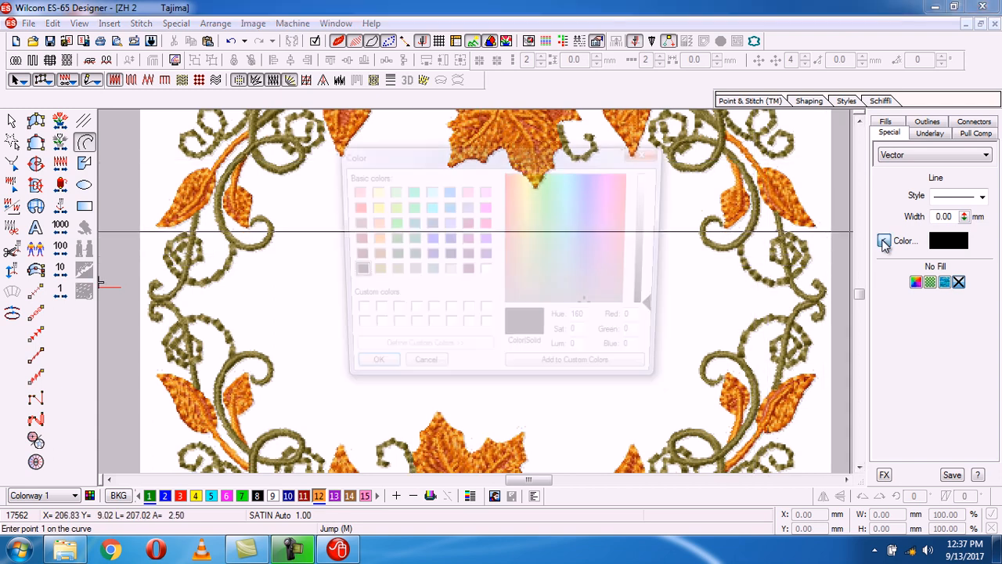
left_click(369, 209)
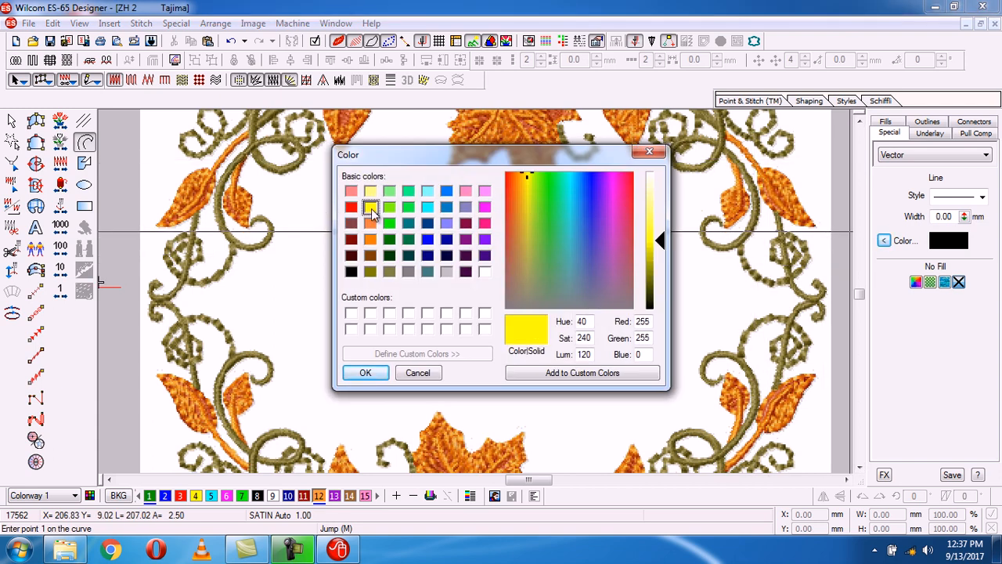
left_click(365, 373)
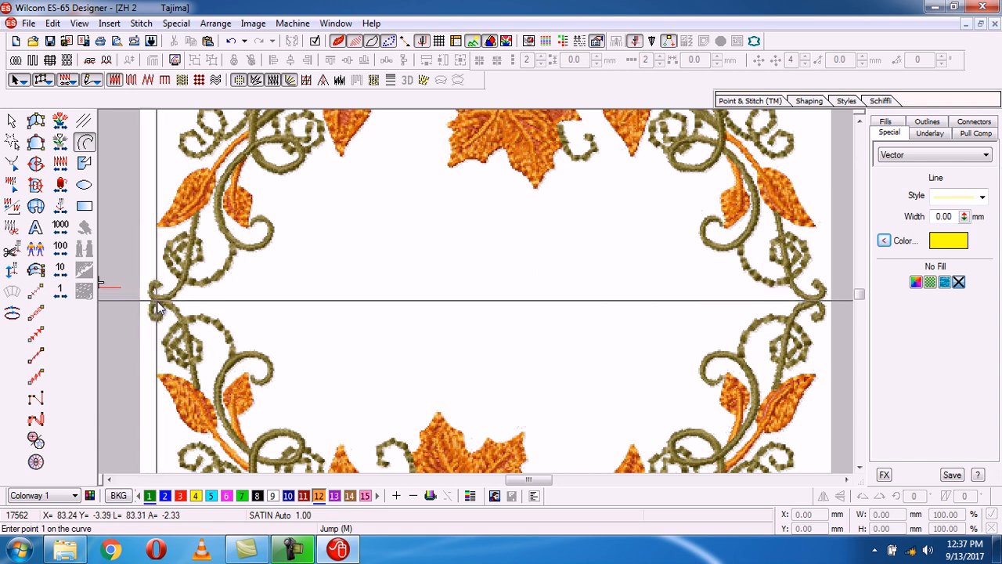
Draw a horizontal vector line about 151 mm long through the wreath's left and right side joins in the background picture
left_click(156, 307)
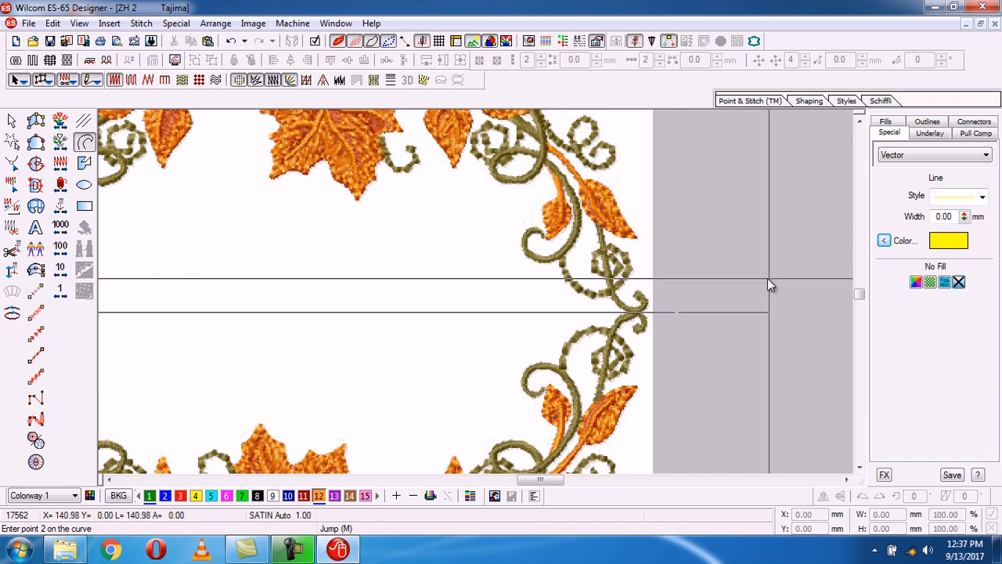
left_click(656, 286)
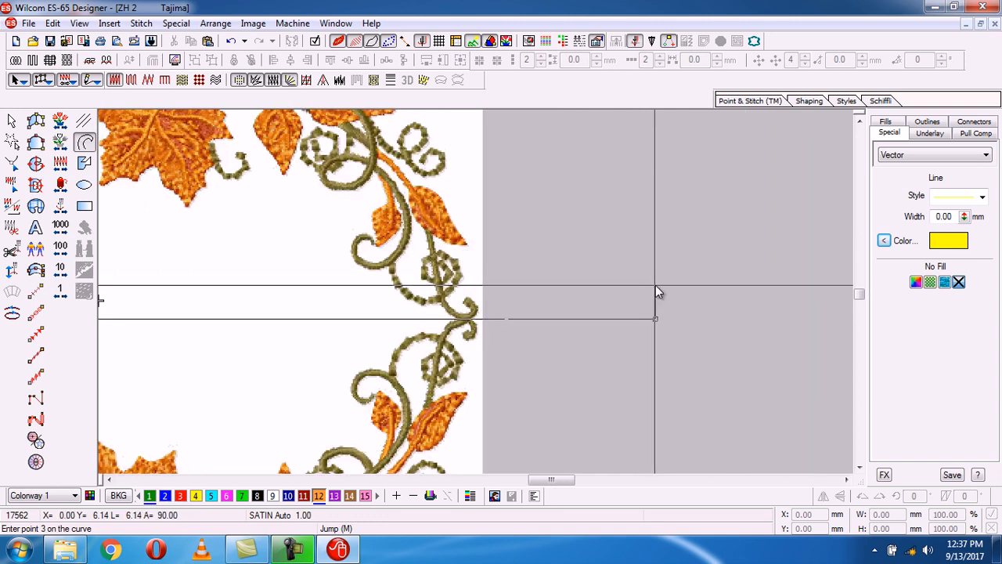
key("Return")
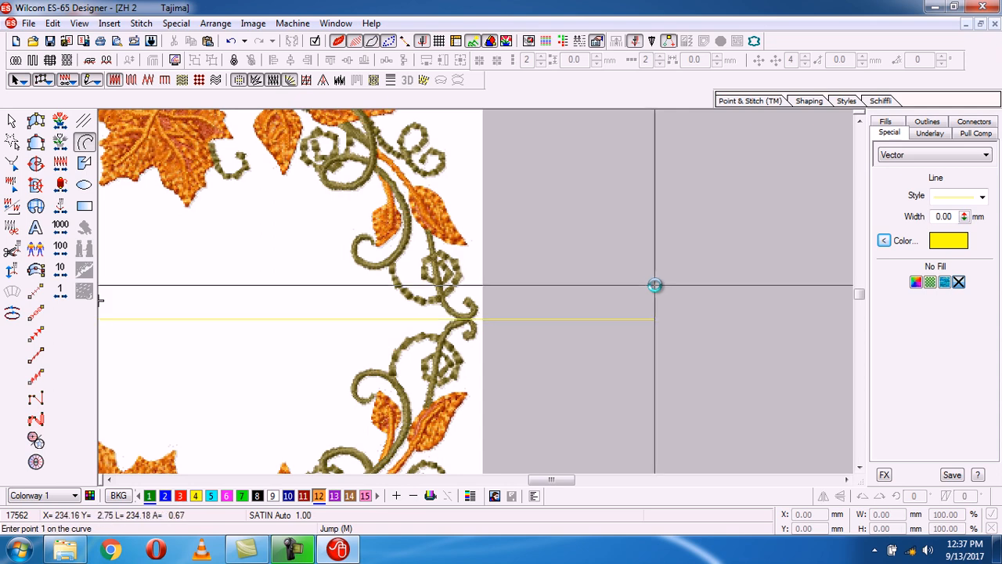
key("0")
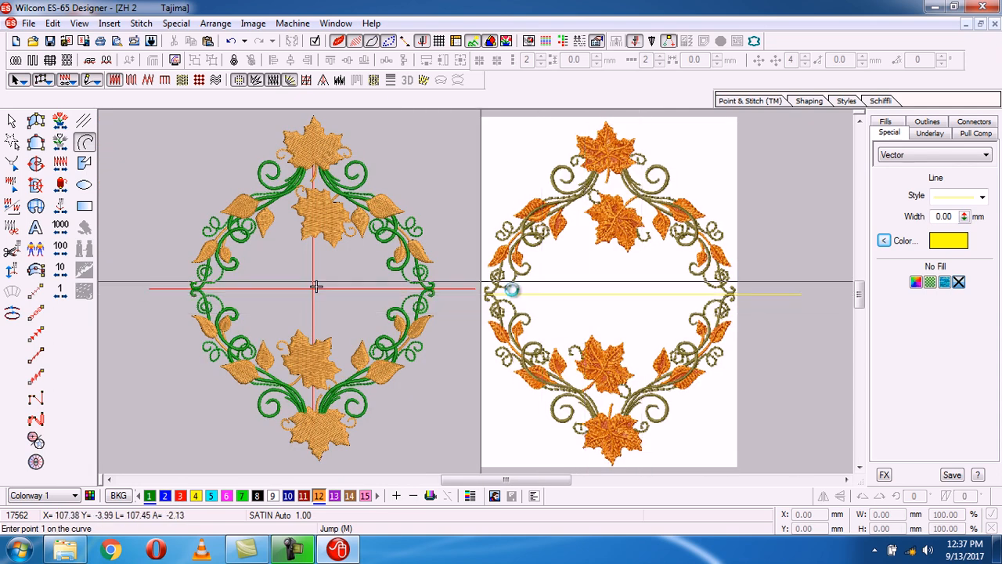
Nudge the yellow line horizontally to about X 142 mm so it is centred on the background picture
left_click(12, 123)
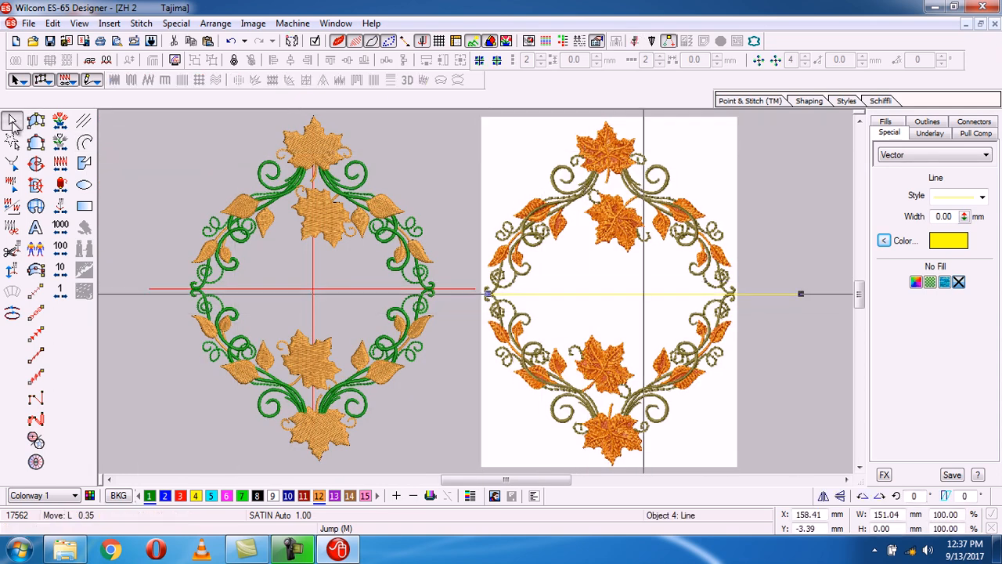
key("Left")
key("Left")
key("Left")
key("Left")
key("Left")
key("Left")
key("Left")
key("Left")
key("Left")
key("Left")
key("Left")
key("Left")
key("Left")
key("Left")
key("Left")
key("Left")
key("Left")
key("Left")
key("Left")
key("Left")
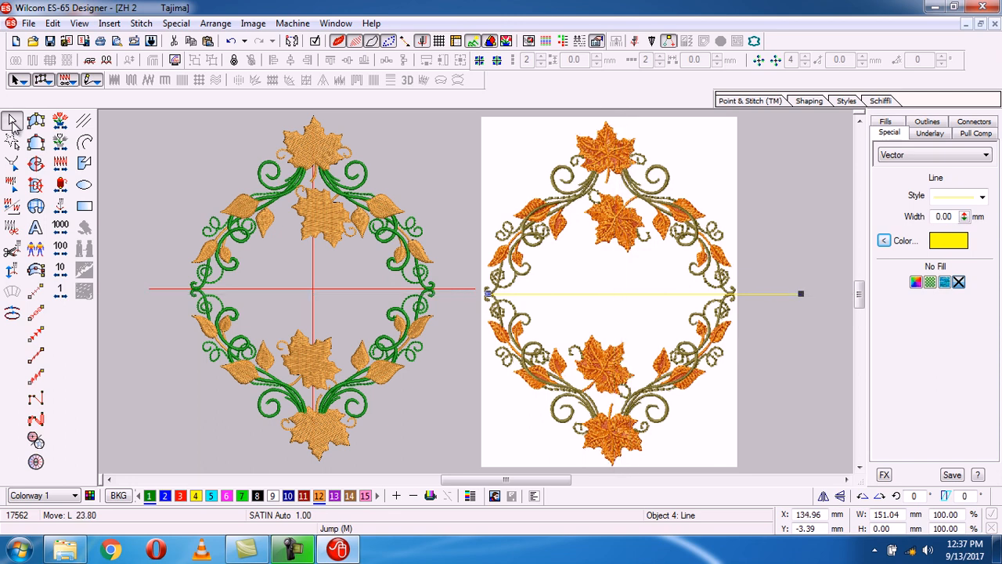
key("Right")
key("Right")
key("Right")
key("Right")
key("Right")
key("Right")
key("Right")
key("Right")
key("Right")
key("Right")
key("Right")
key("Right")
key("Right")
key("Right")
key("Right")
key("Right")
key("Right")
key("Right")
key("Right")
key("Right")
key("Right")
key("Right")
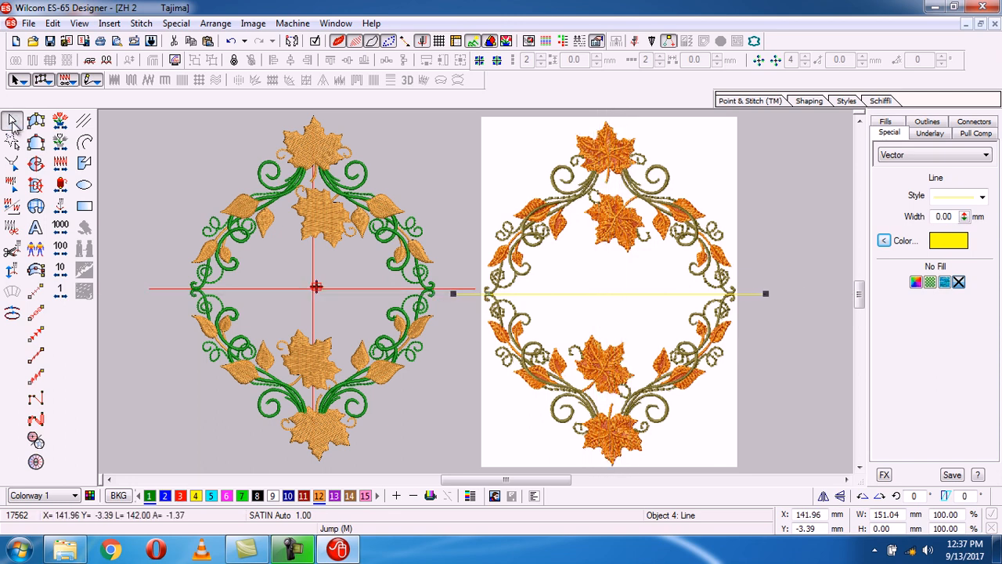
Change the horizontal line's color to bright green (Red 0, Green 255, Blue 0) and deselect it
left_click(885, 242)
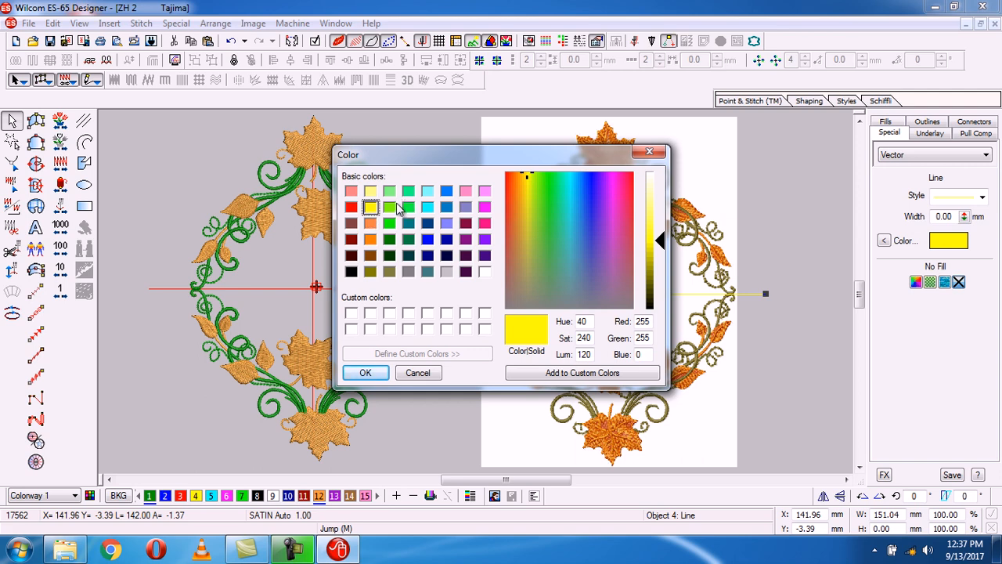
left_click(389, 224)
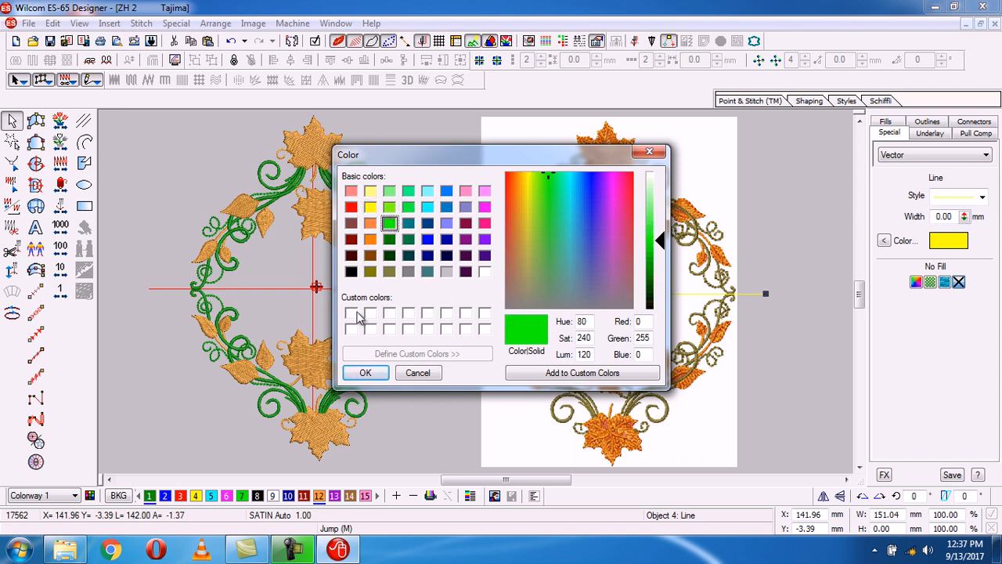
left_click(364, 373)
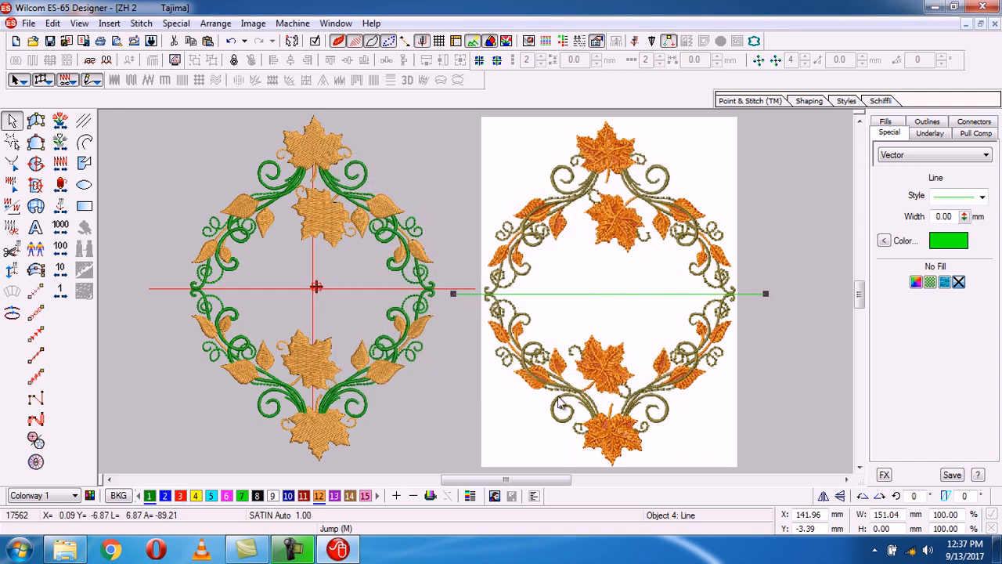
left_click(763, 349)
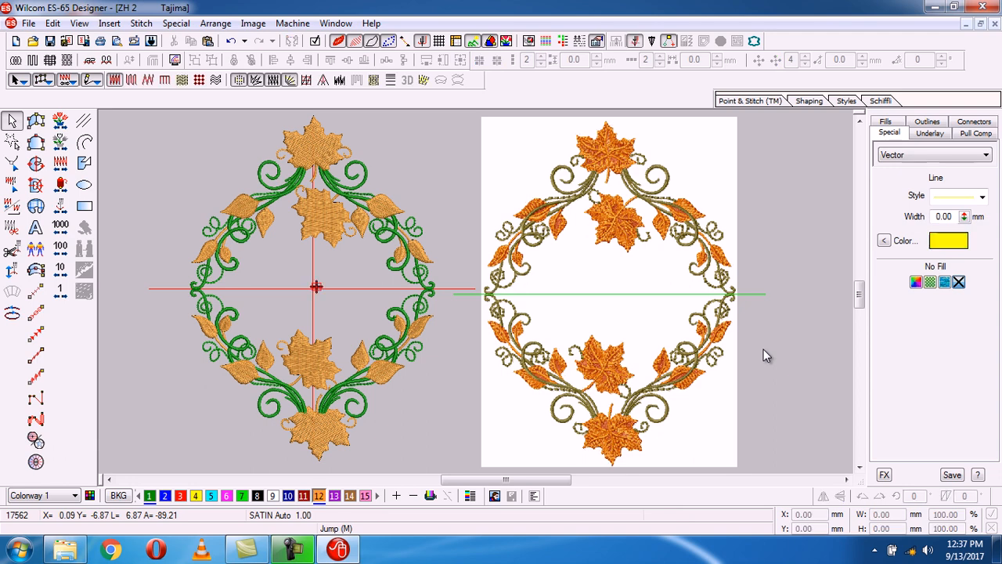
Duplicate the green horizontal line in place and try rotating the copy by 90 degrees
left_click(617, 296)
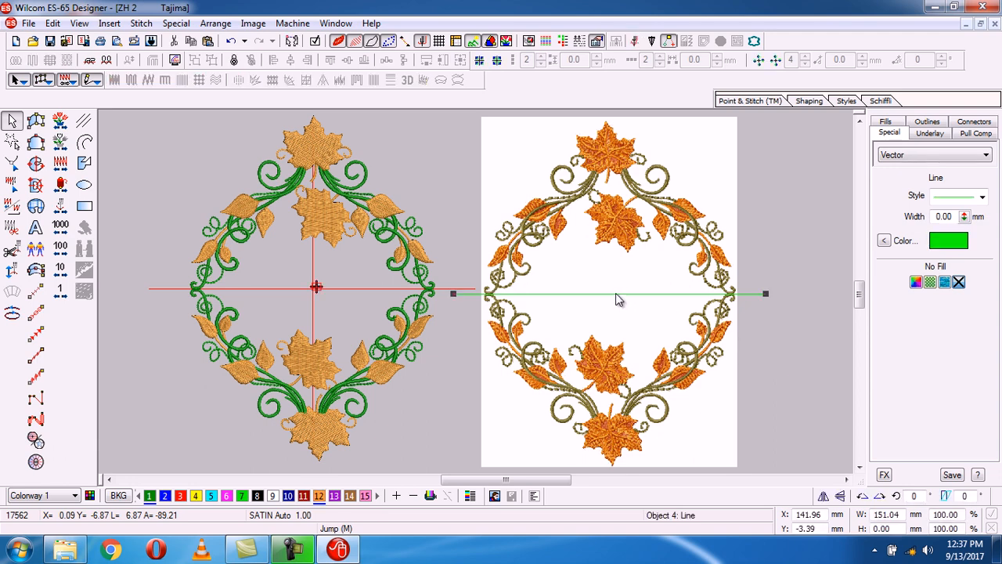
key("ctrl+d")
type("9")
key("Return")
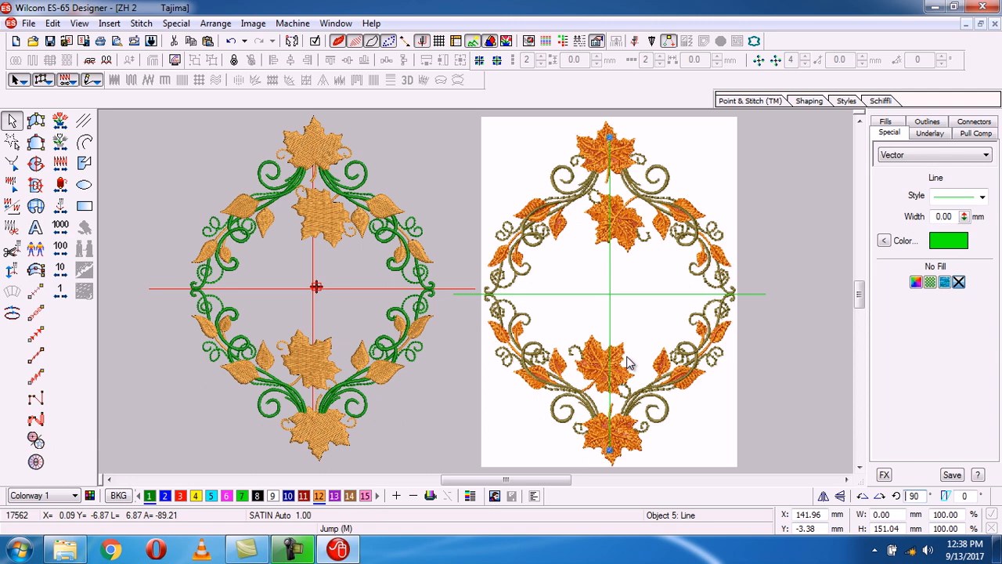
left_click(760, 330)
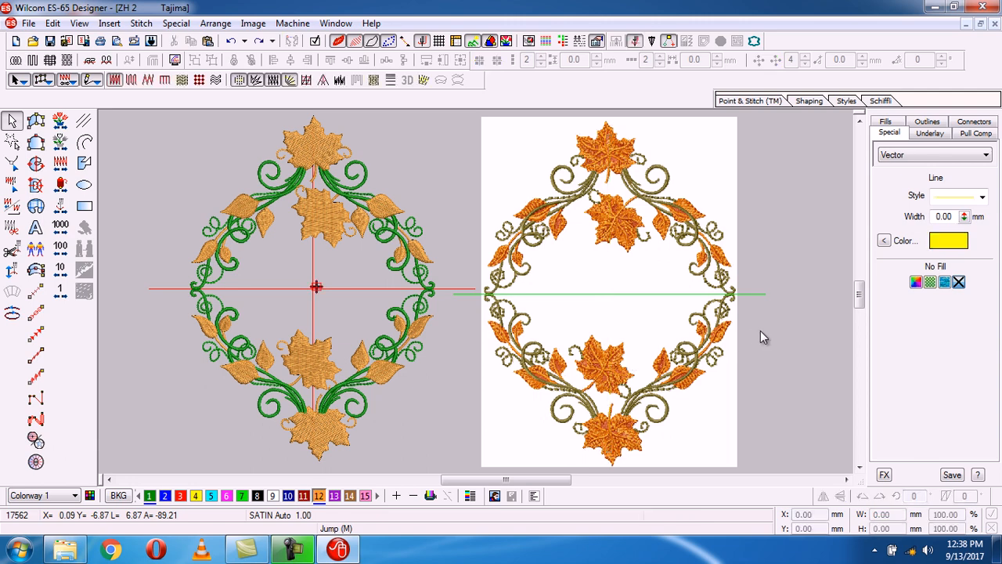
Turn the duplicate line vertical with two 45-degree clockwise rotations about its centre and deselect it
left_click(622, 295)
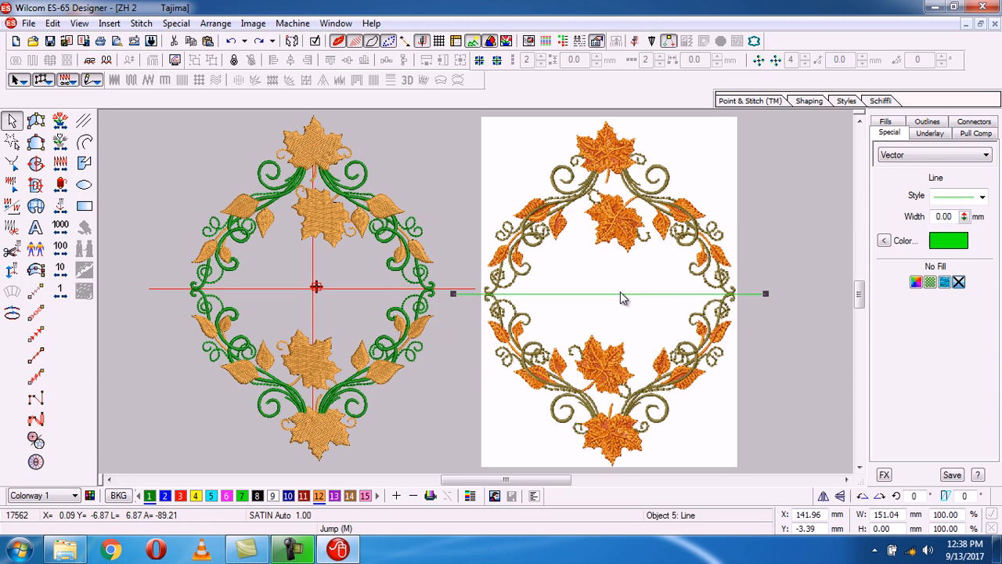
left_click(881, 497)
left_click(881, 497)
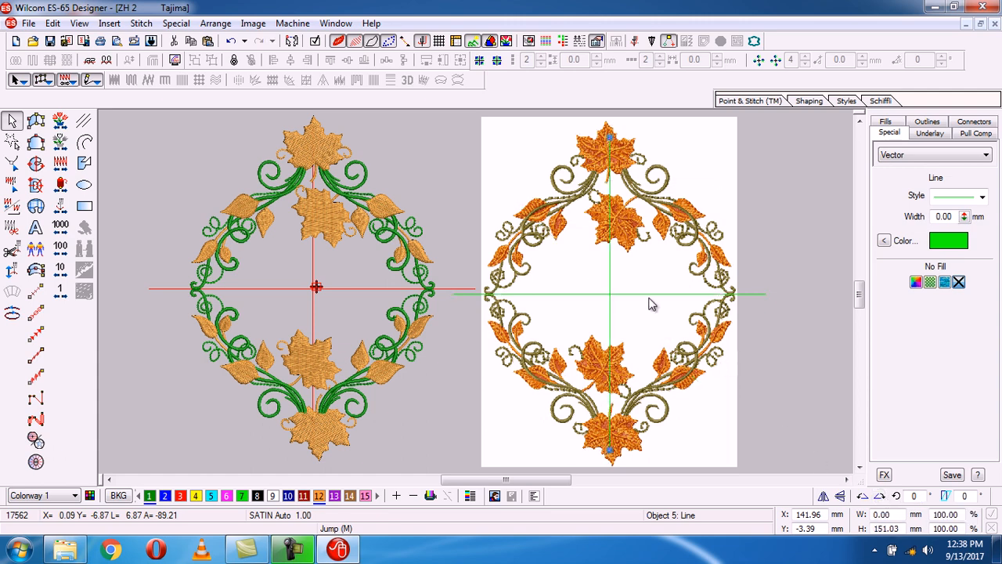
left_click(805, 353)
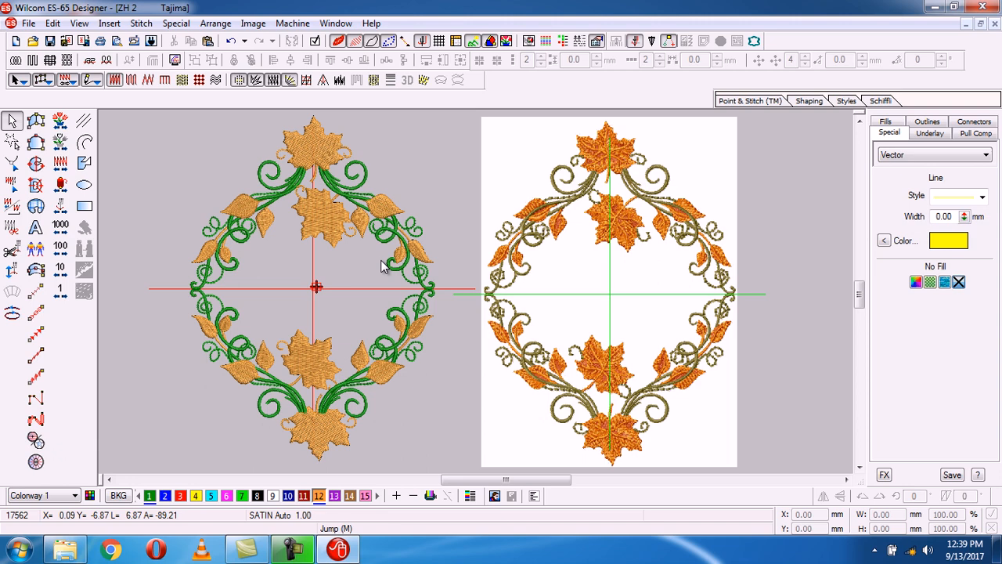
left_click(52, 23)
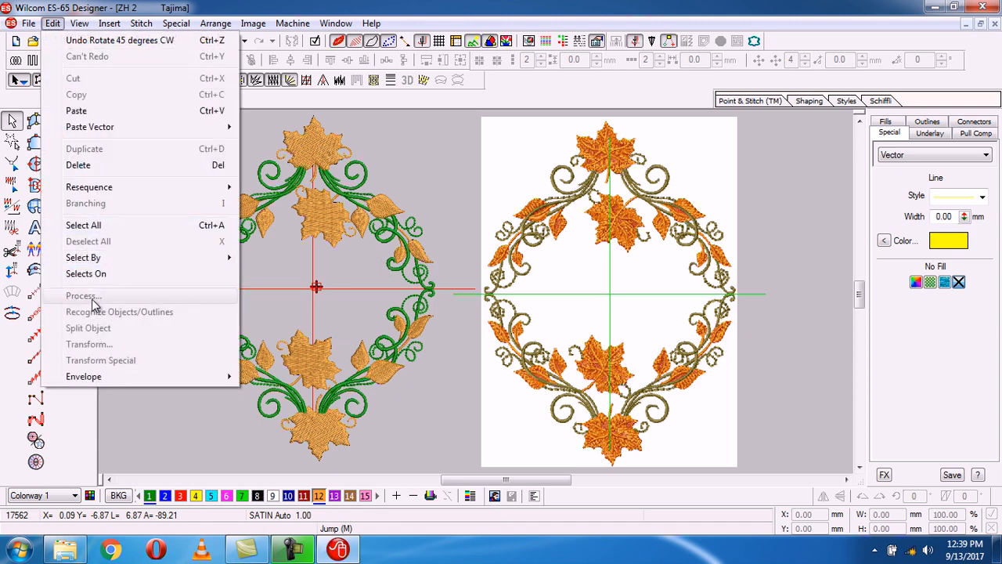
left_click(410, 367)
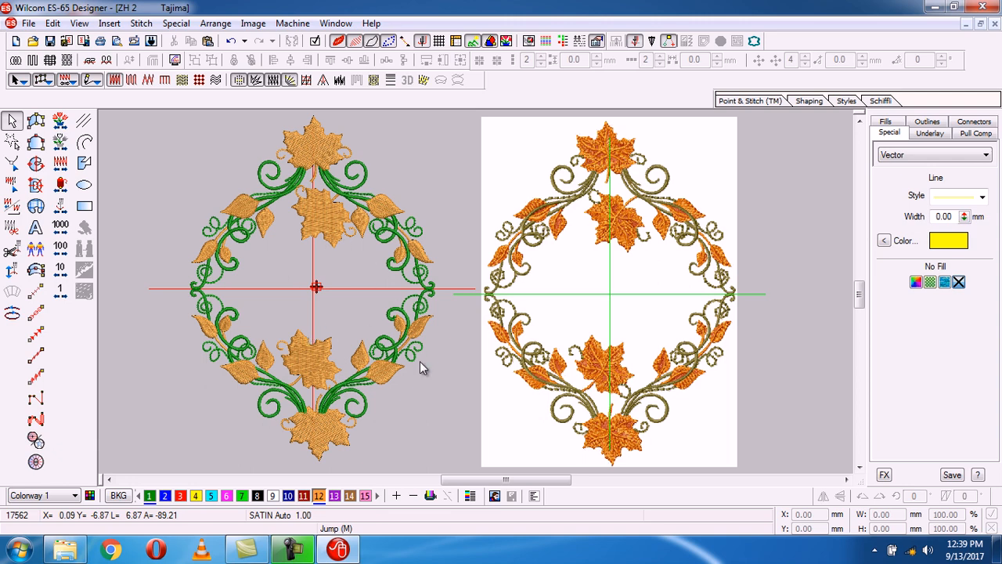